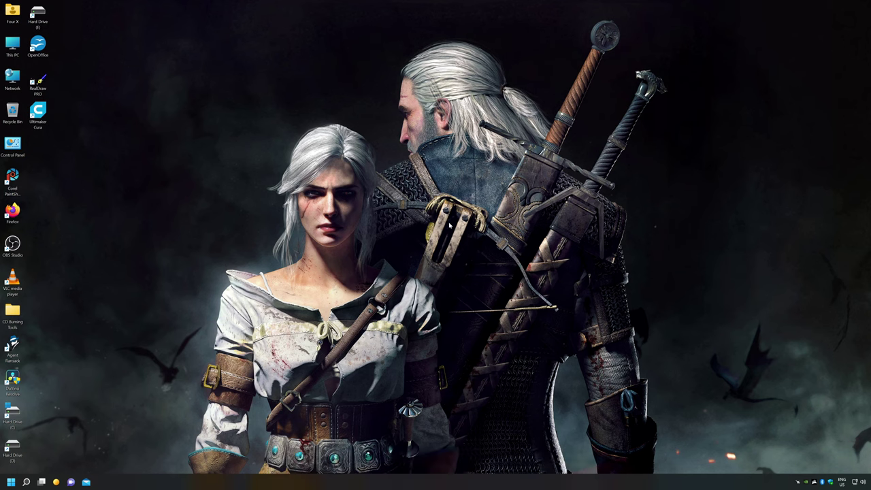
# Step: Open Firefox, search Google for "hxc floppy emulator software" and open the HxC Floppy Emulator download page on HxC2001
pyautogui.doubleClick(12, 212)
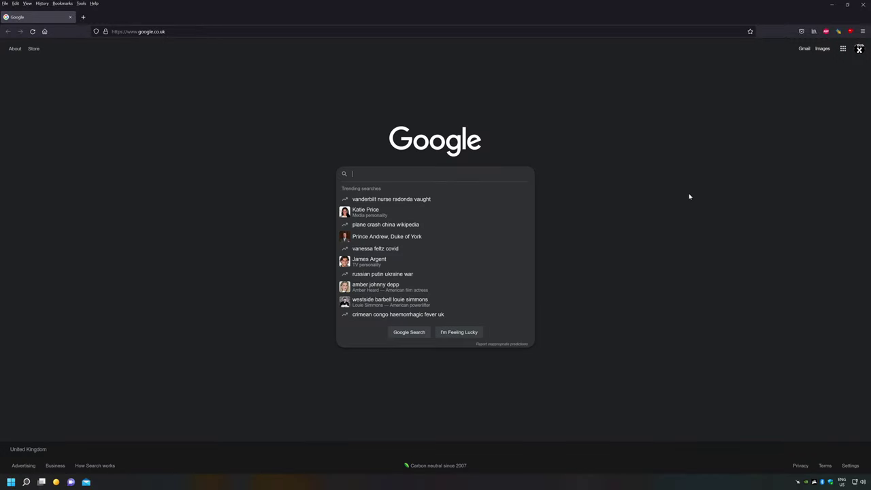
pyautogui.write('hxc')
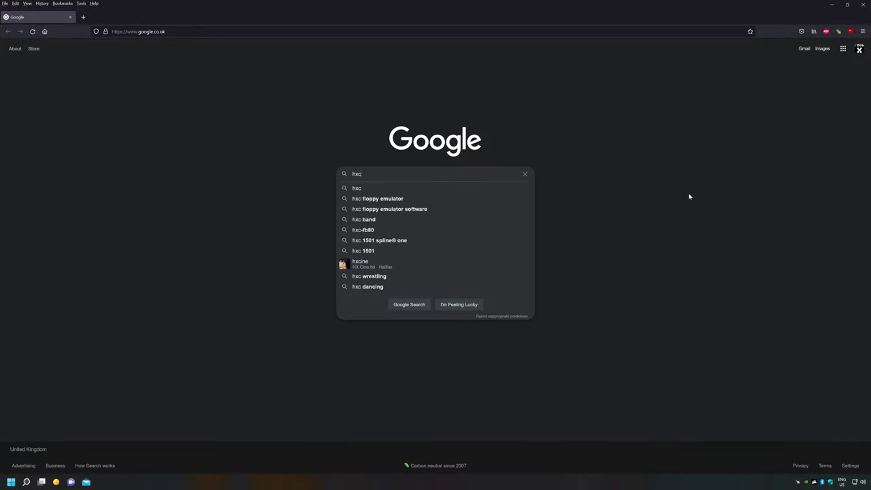
pyautogui.click(385, 211)
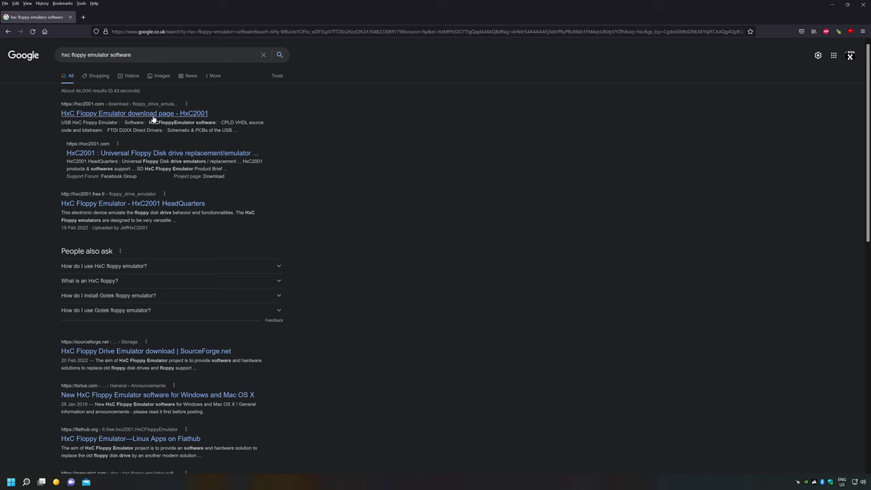
pyautogui.click(136, 113)
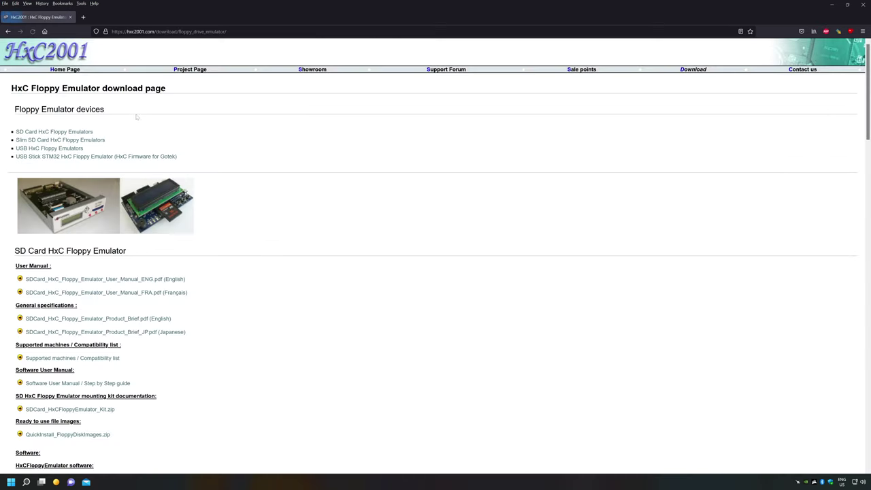
# Step: Download HxCFloppyEmulator_soft.zip from the USB Stick STM32 HxC Floppy Emulator section and save it to Local Disk (D:)
pyautogui.scroll(-15, 361, 284)
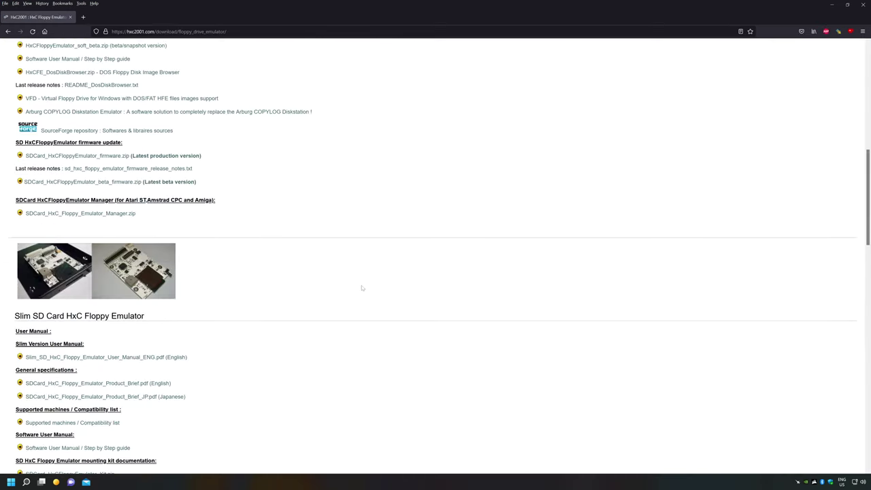
pyautogui.scroll(-10, 362, 288)
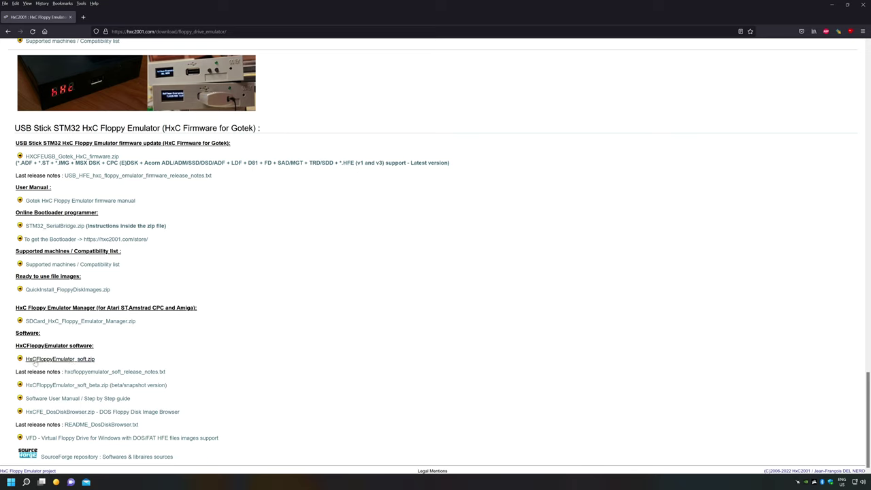
pyautogui.click(59, 360)
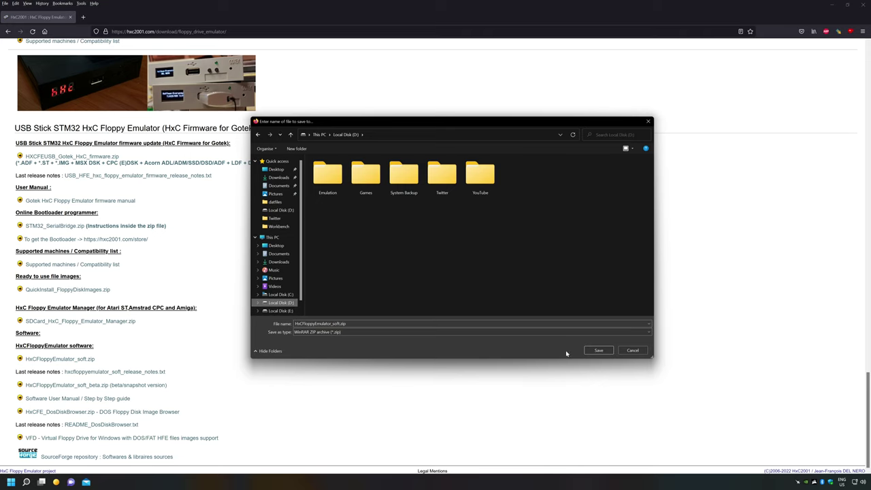
pyautogui.click(596, 351)
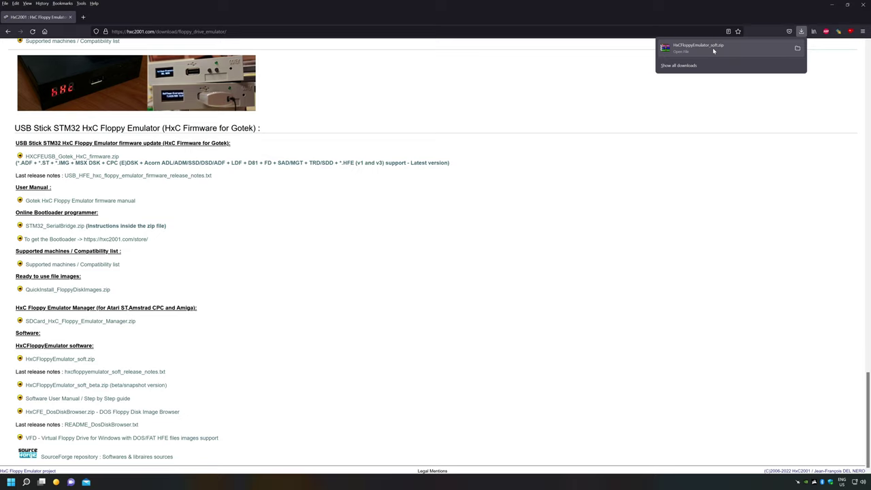
pyautogui.click(546, 244)
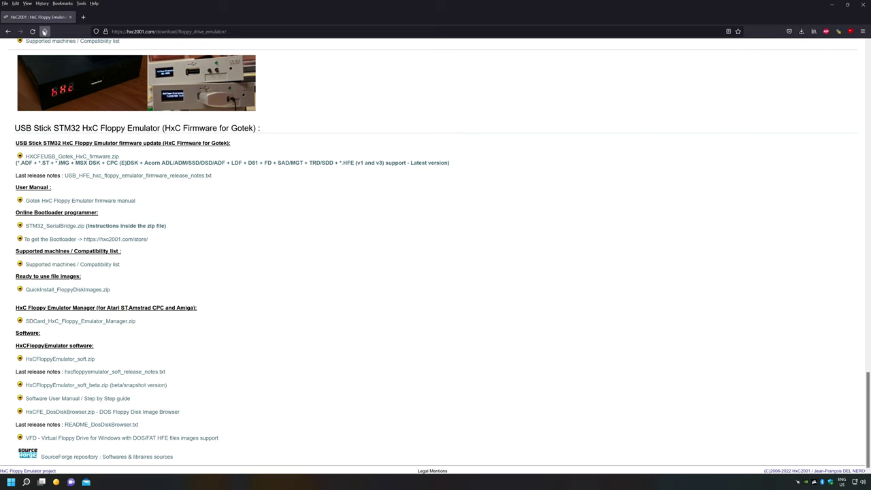
# Step: Search Google for "software preservation society" and open the Software Preservation Society website
pyautogui.click(44, 31)
pyautogui.click(373, 176)
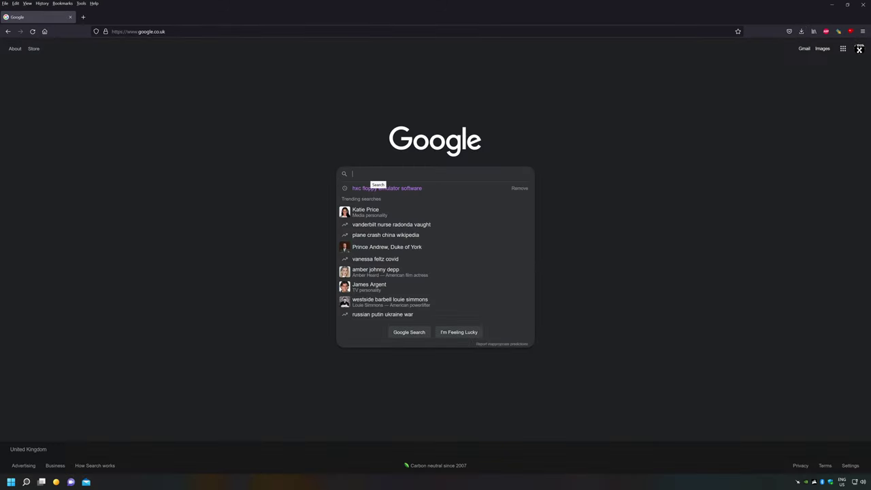
pyautogui.write('s')
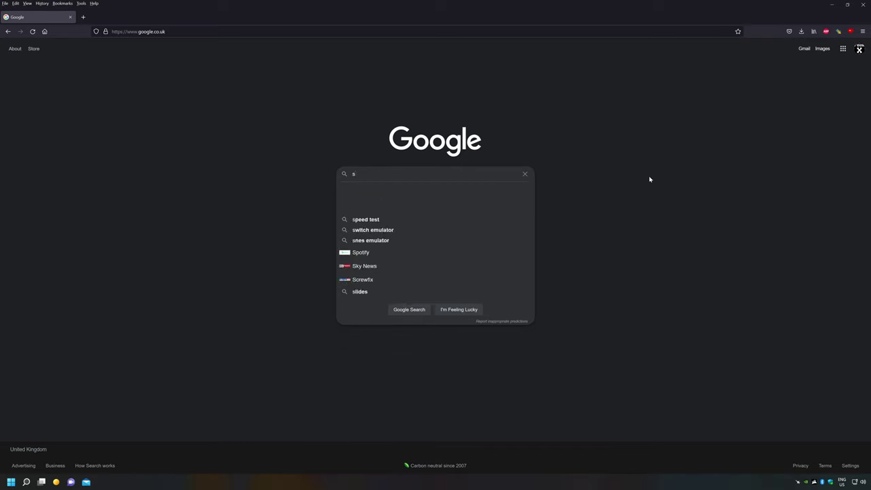
pyautogui.write('oftwar')
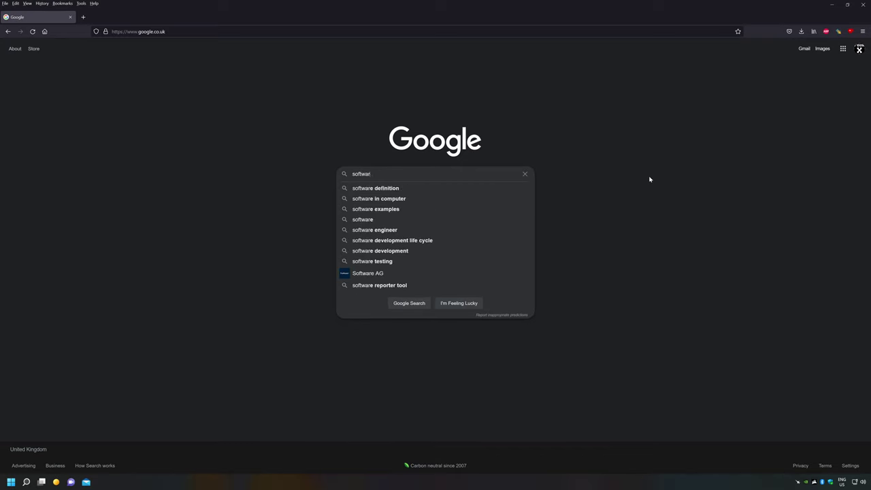
pyautogui.write('e pre')
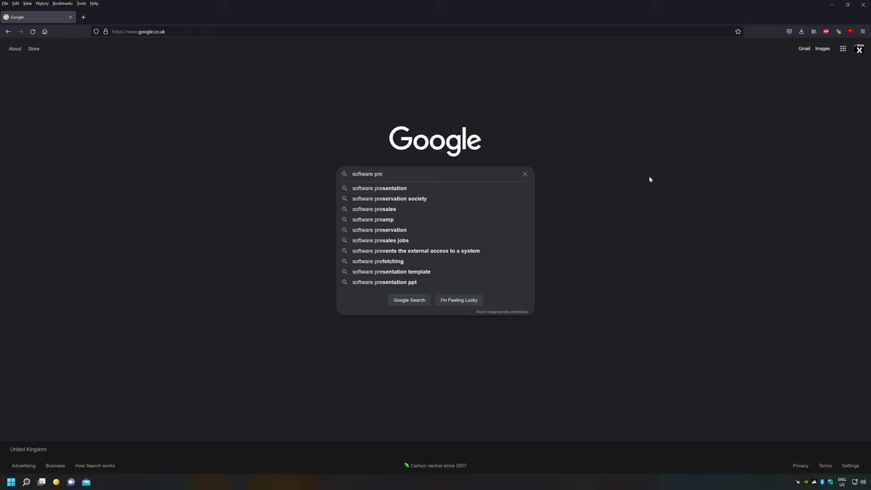
pyautogui.click(388, 198)
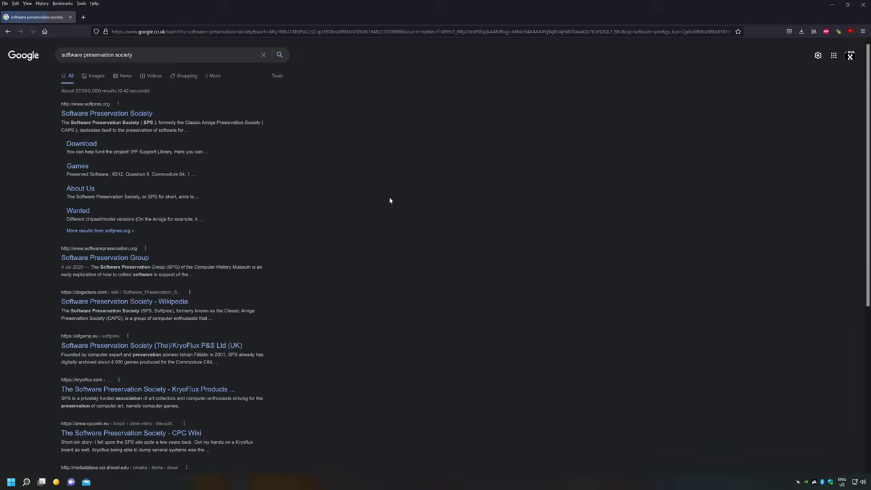
pyautogui.click(115, 114)
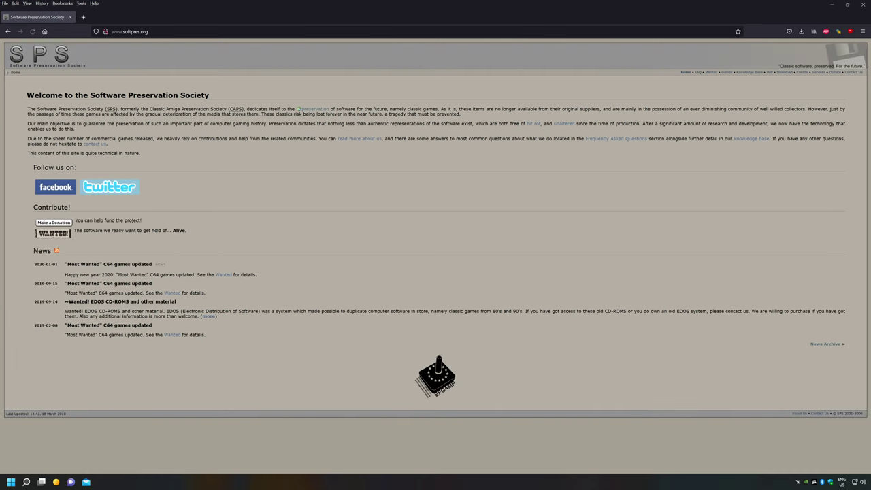
# Step: Download the version 5.1 Windows user library, spsdeclib_5.1_windows.zip, to Local Disk (D:) and close the browser
pyautogui.click(785, 73)
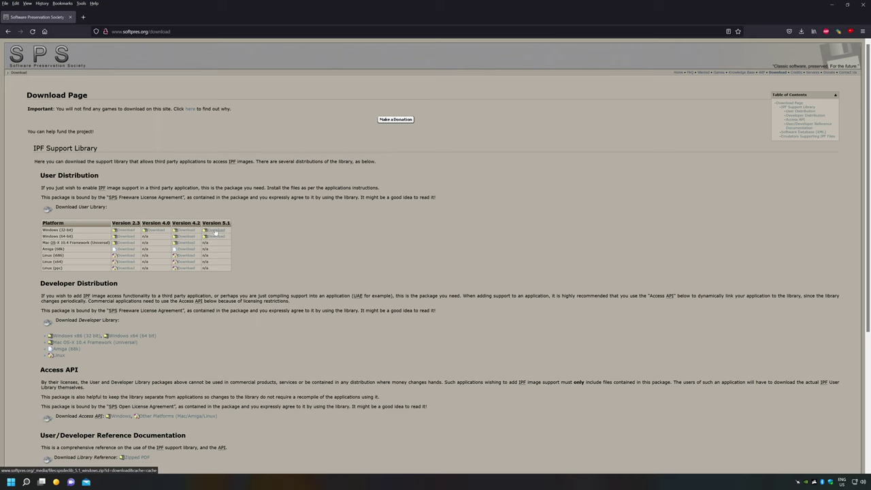
pyautogui.click(215, 232)
pyautogui.click(291, 284)
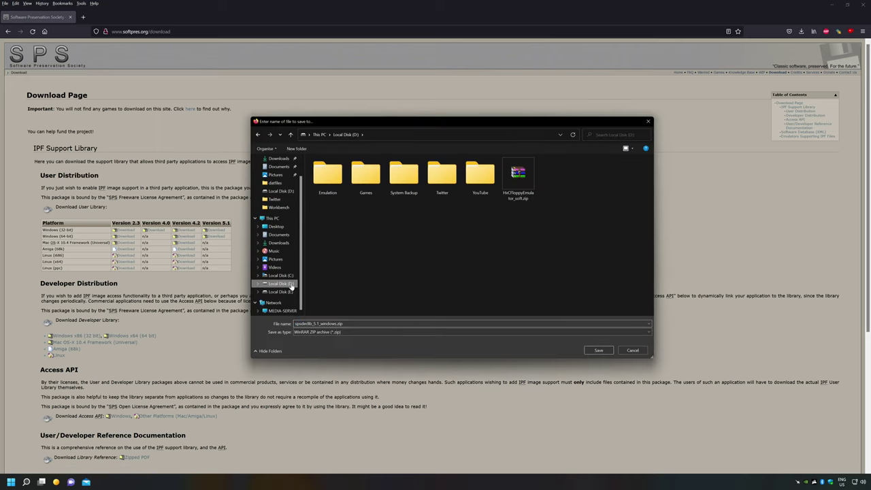
pyautogui.click(598, 350)
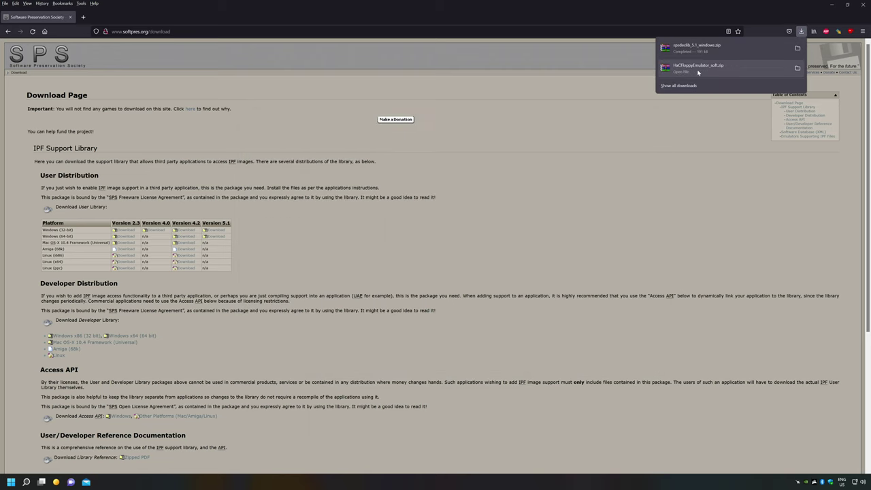
pyautogui.click(602, 137)
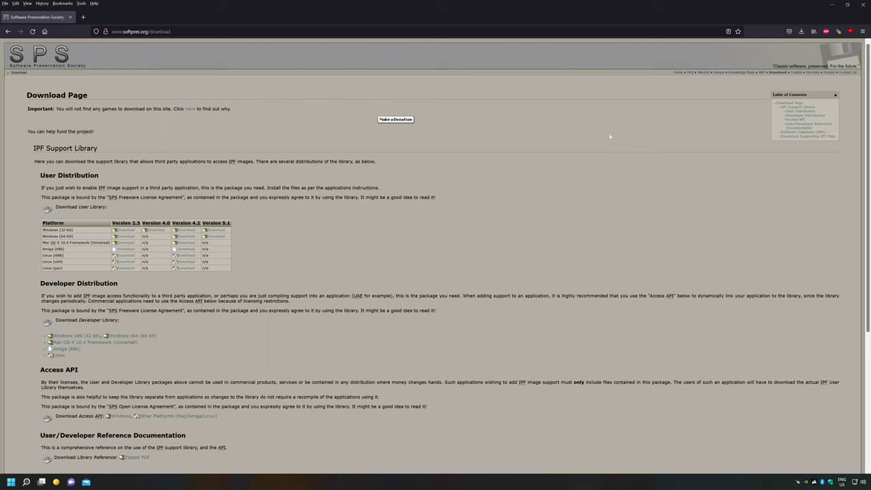
pyautogui.click(864, 4)
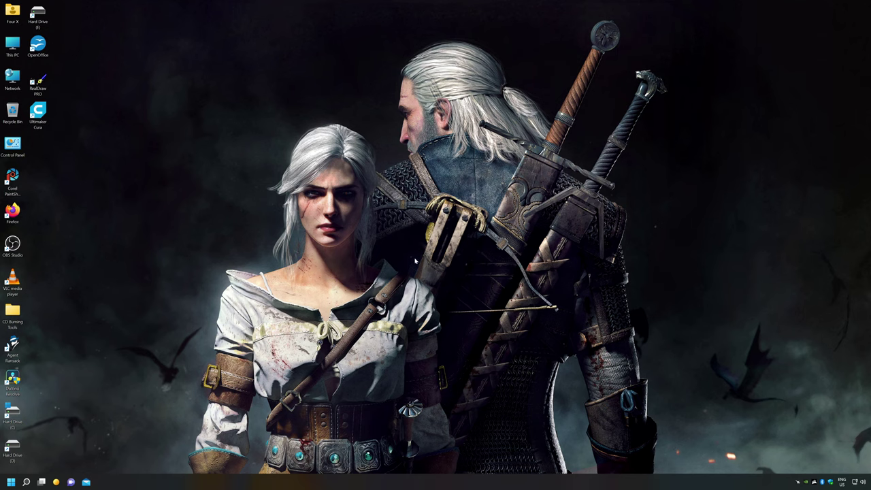
# Step: Open the D: drive in File Explorer and extract HxCFloppyEmulator_soft.zip into the same location
pyautogui.doubleClick(12, 447)
pyautogui.click(422, 134)
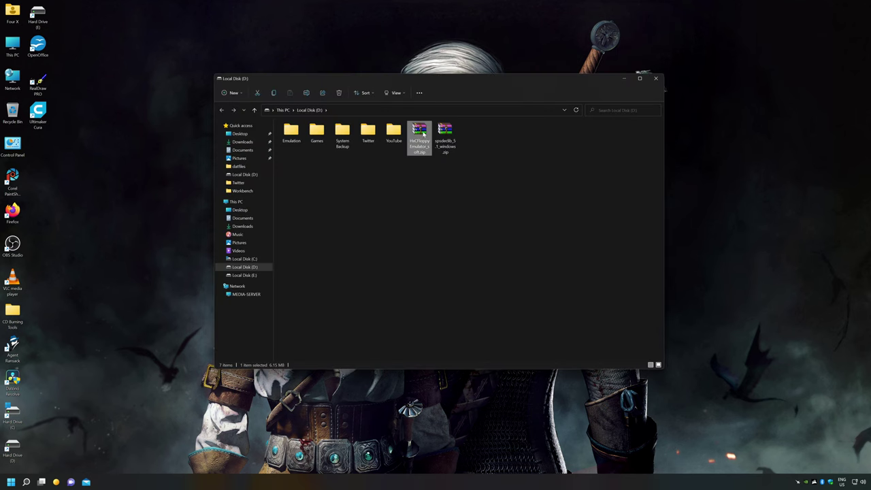
pyautogui.rightClick(422, 134)
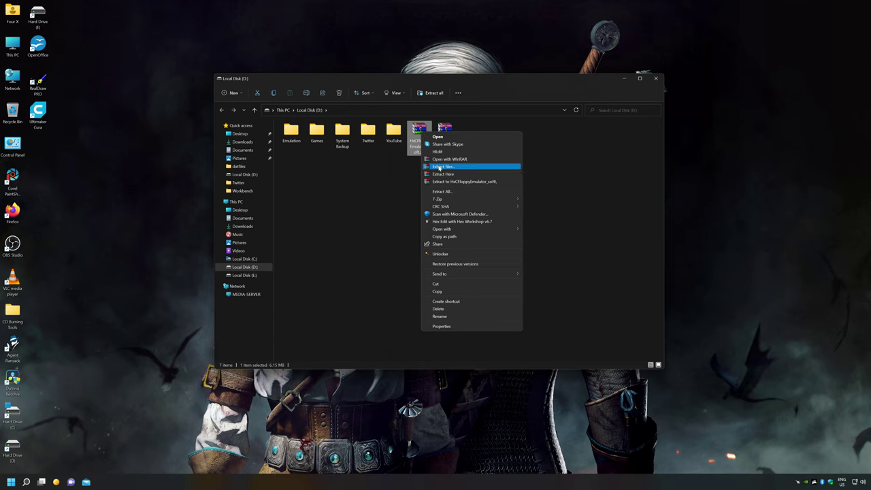
pyautogui.click(442, 174)
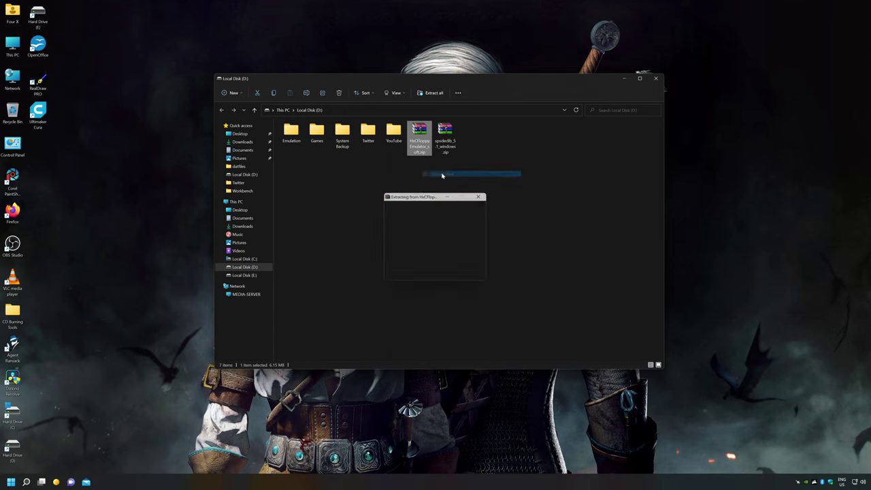
# Step: Rename the extracted HxCFloppyEmulator_soft folder as HxCFloppyEmulator
pyautogui.press('End')
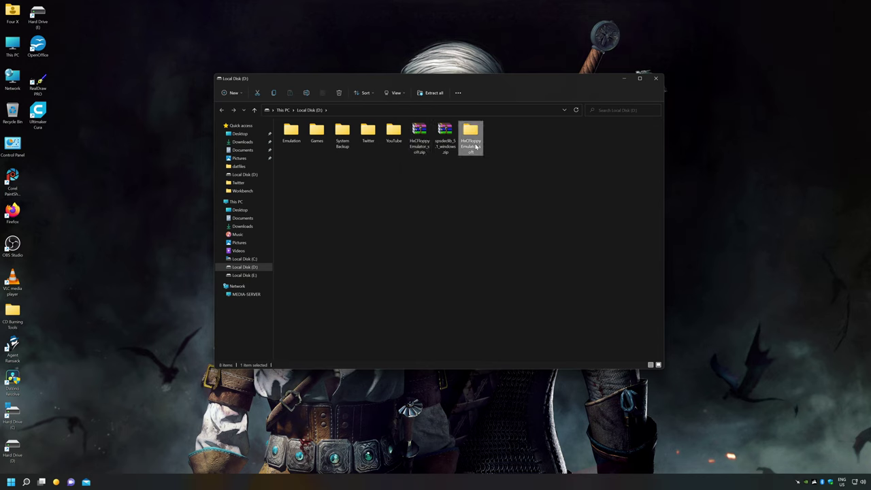
pyautogui.press('F2')
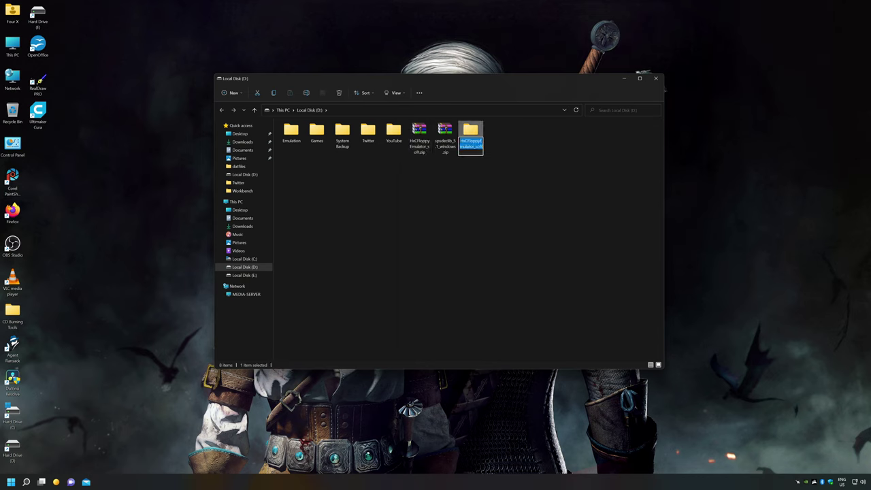
pyautogui.write('HxCFloppyEmulator')
pyautogui.click(501, 223)
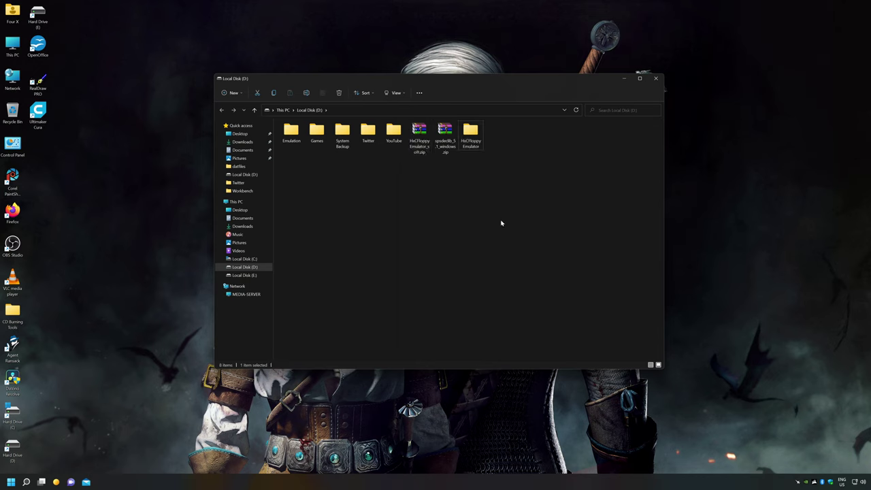
# Step: Move all files from the Windows subfolder of HxCFloppyEmulator_Software up into the main HxCFloppyEmulator folder
pyautogui.doubleClick(470, 133)
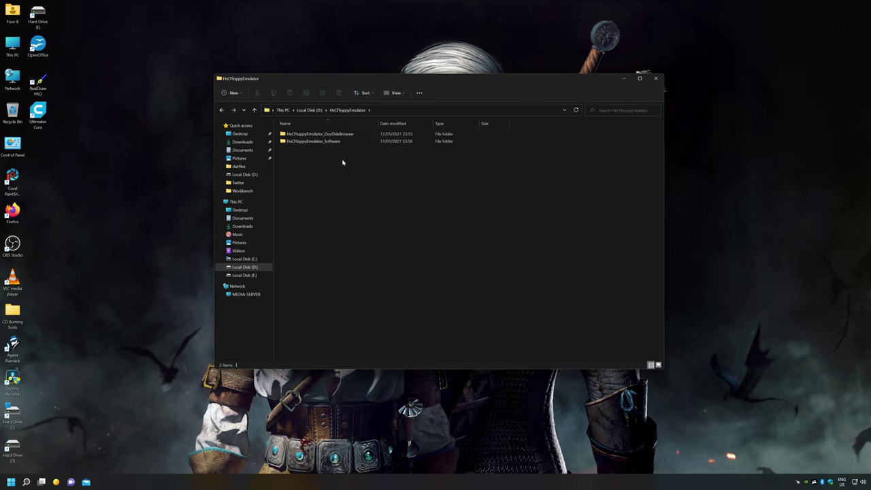
pyautogui.click(317, 143)
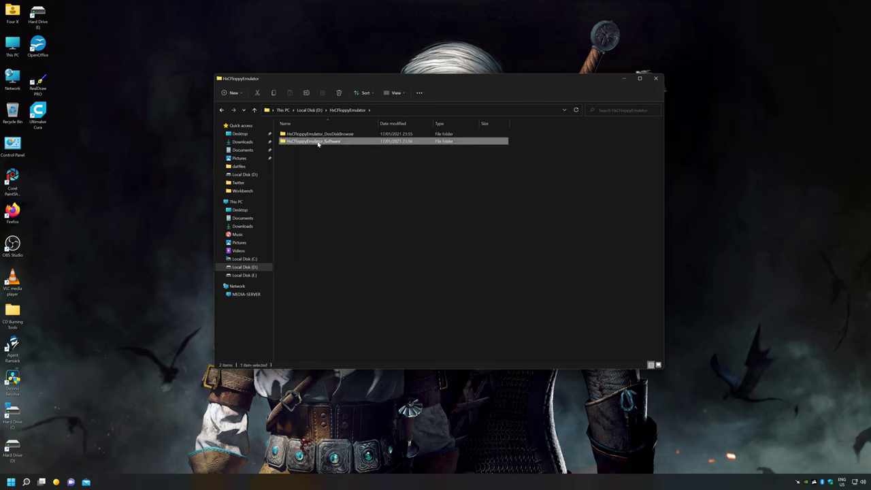
pyautogui.doubleClick(317, 143)
pyautogui.click(300, 143)
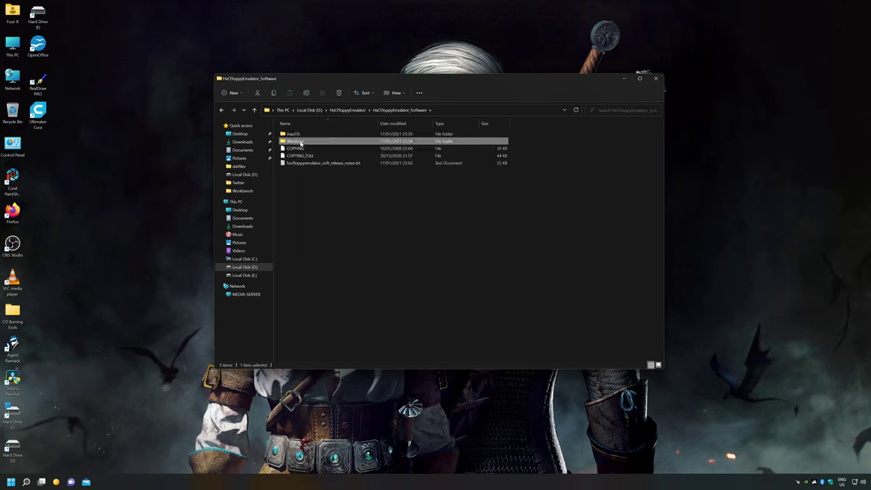
pyautogui.doubleClick(300, 143)
pyautogui.moveTo(311, 189); pyautogui.dragTo(294, 134)
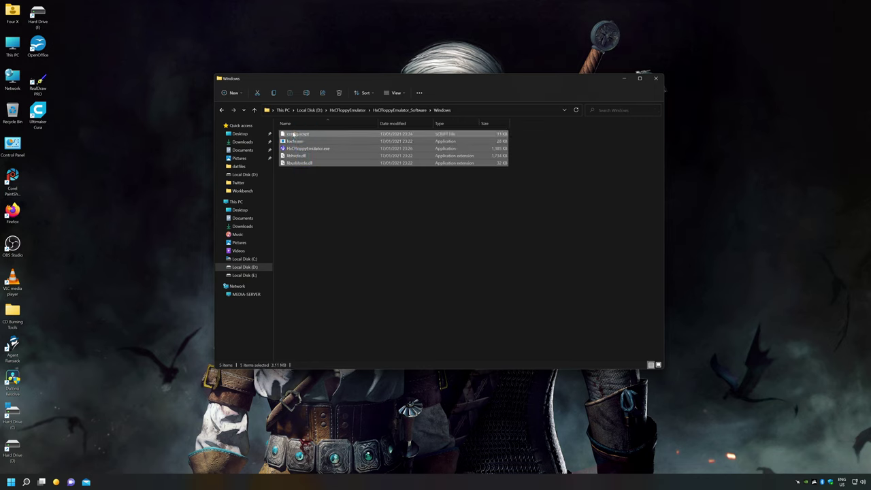
pyautogui.rightClick(294, 135)
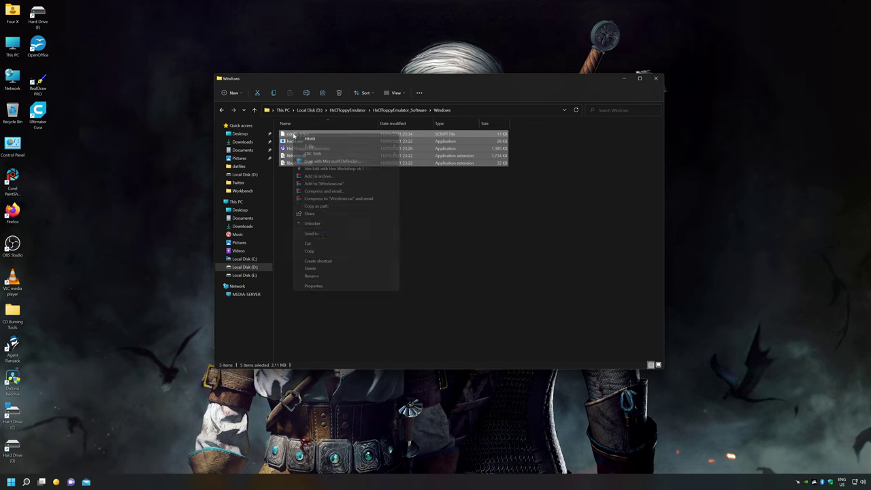
pyautogui.click(310, 243)
pyautogui.click(221, 110)
pyautogui.click(221, 110)
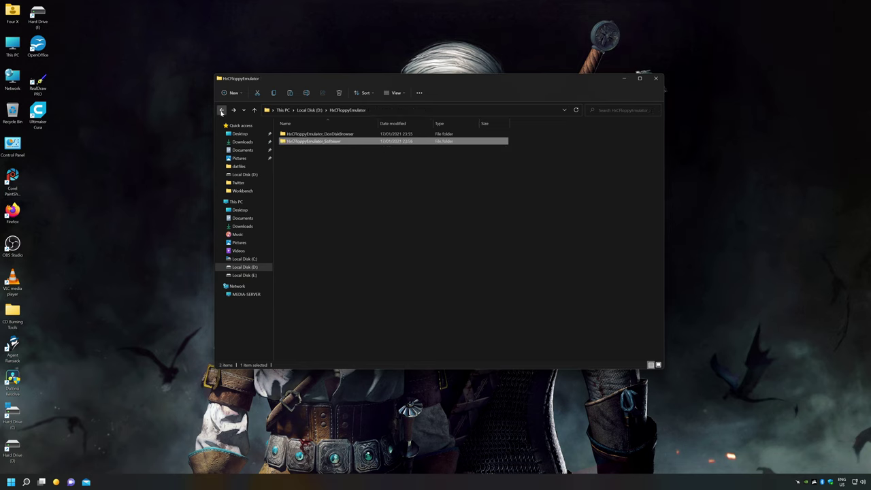
pyautogui.rightClick(331, 210)
pyautogui.click(360, 259)
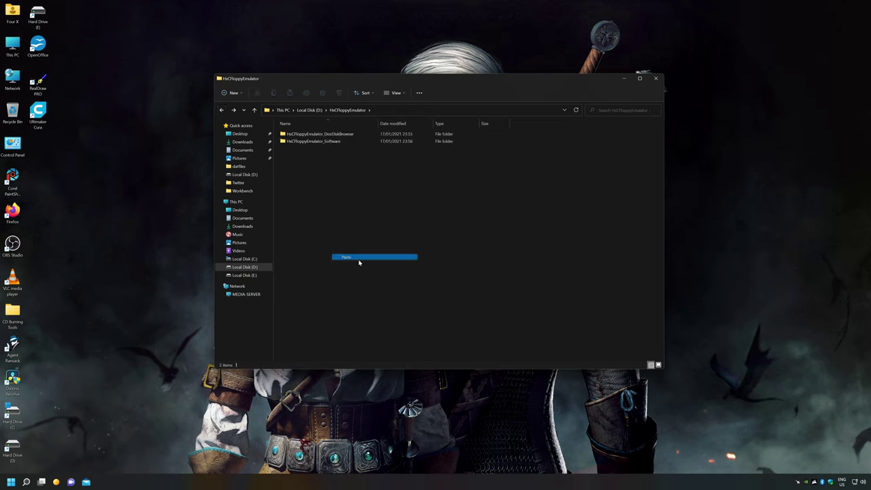
# Step: Delete the HxCFloppyEmulator_DosDiskBrowser and HxCFloppyEmulator_Software subfolders from the HxCFloppyEmulator folder
pyautogui.click(339, 135)
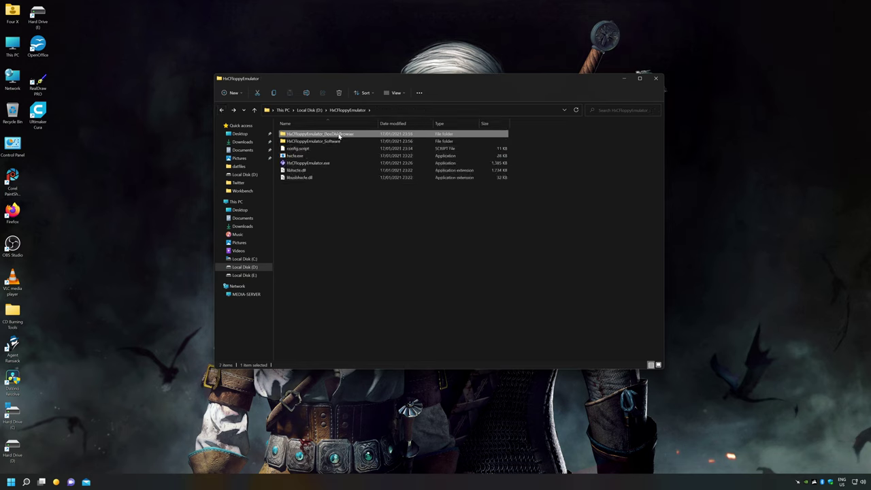
pyautogui.keyDown('ctrl'); pyautogui.click(336, 141); pyautogui.keyUp('ctrl')
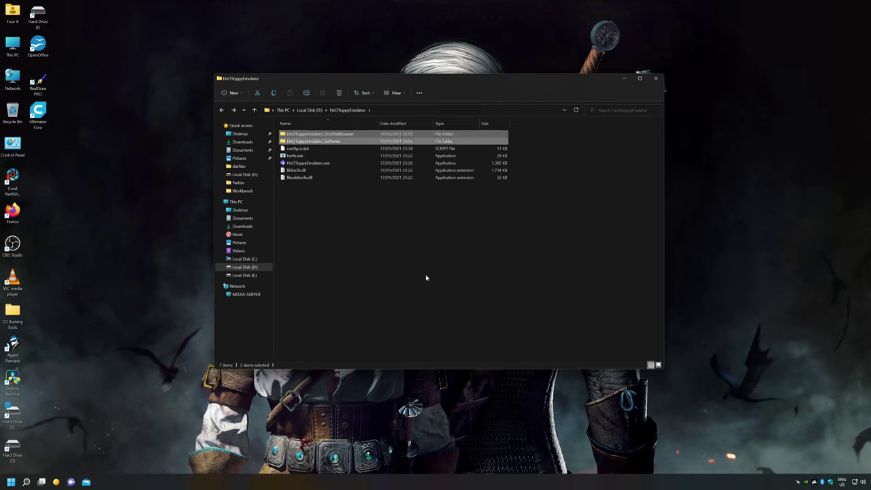
pyautogui.press('Delete')
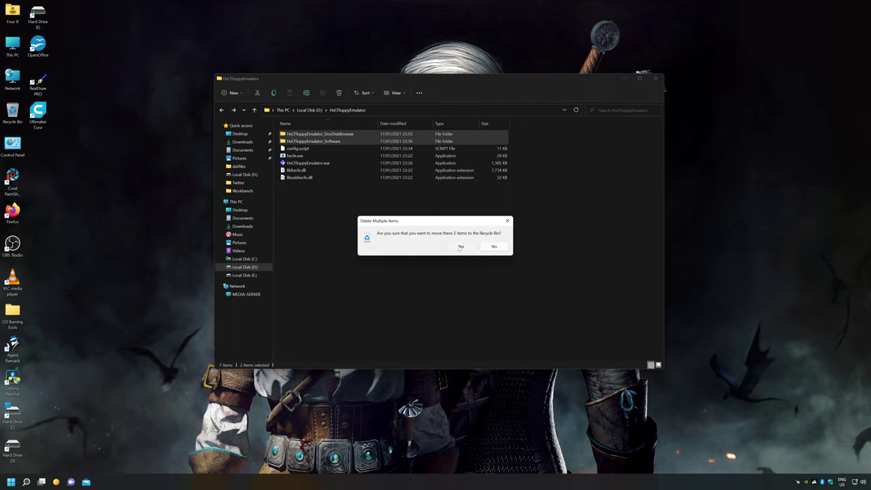
pyautogui.click(459, 247)
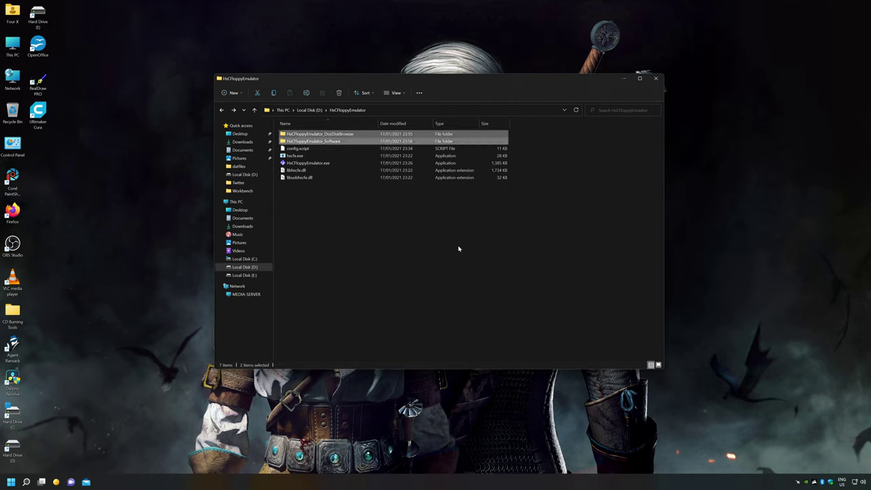
# Step: Open spsdeclib_5.1_windows.zip from the D: drive, place its window beside File Explorer, and go into the archive's capsimg_binary folder
pyautogui.click(221, 110)
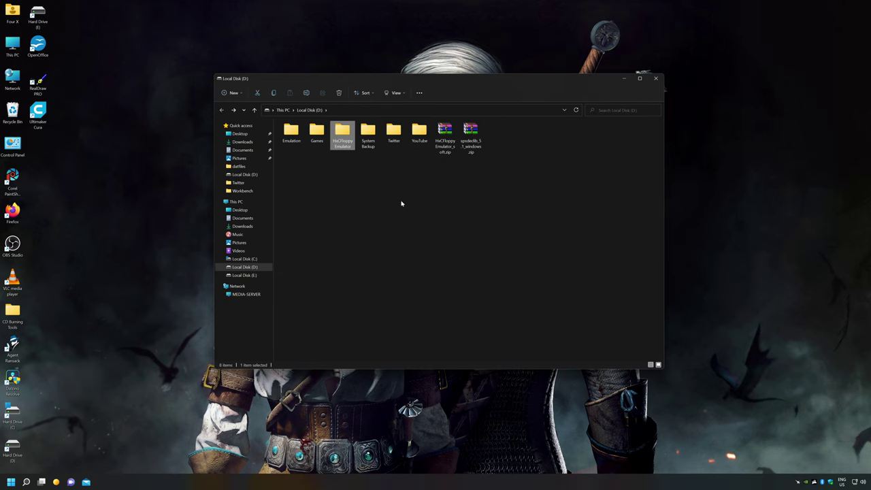
pyautogui.click(474, 192)
pyautogui.rightClick(470, 138)
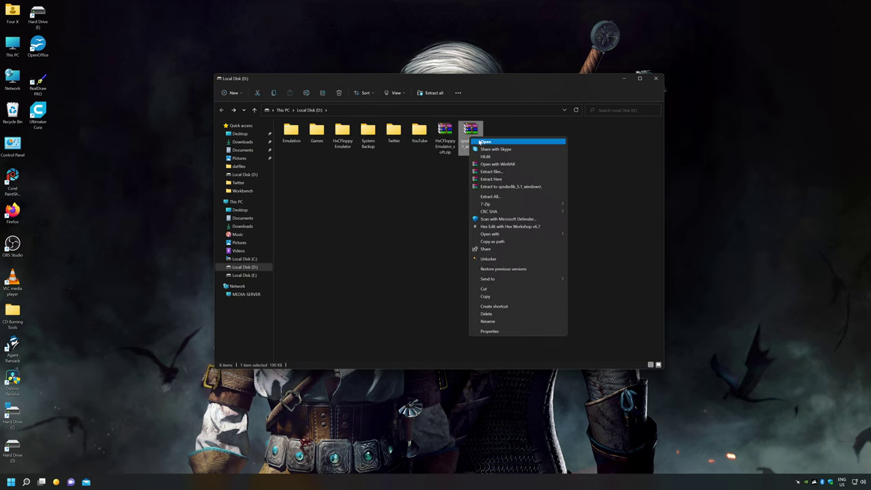
pyautogui.click(483, 142)
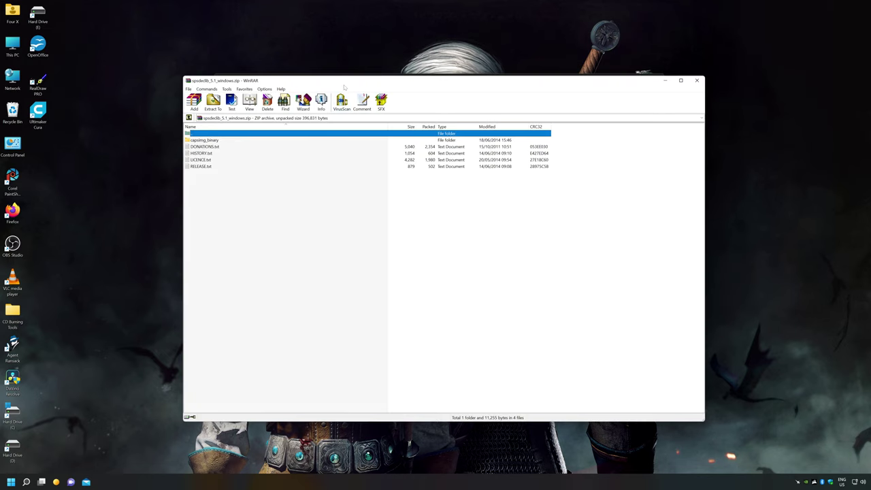
pyautogui.moveTo(345, 86); pyautogui.dragTo(678, 89)
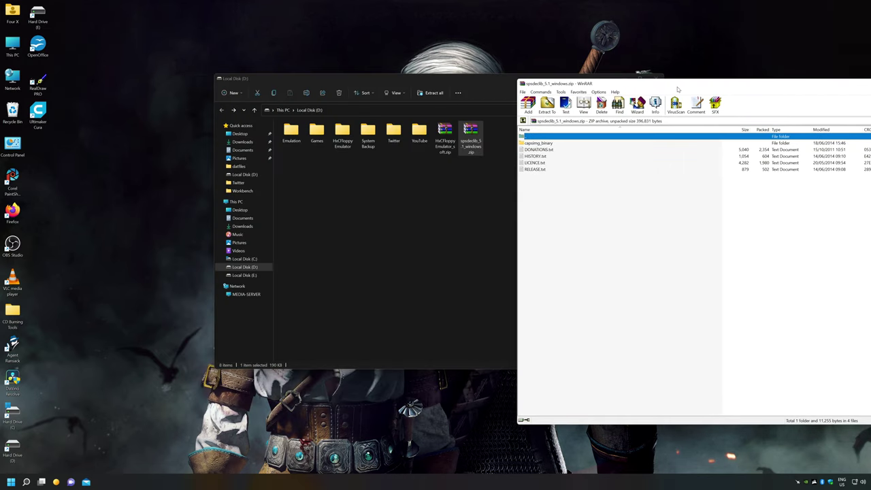
pyautogui.doubleClick(540, 143)
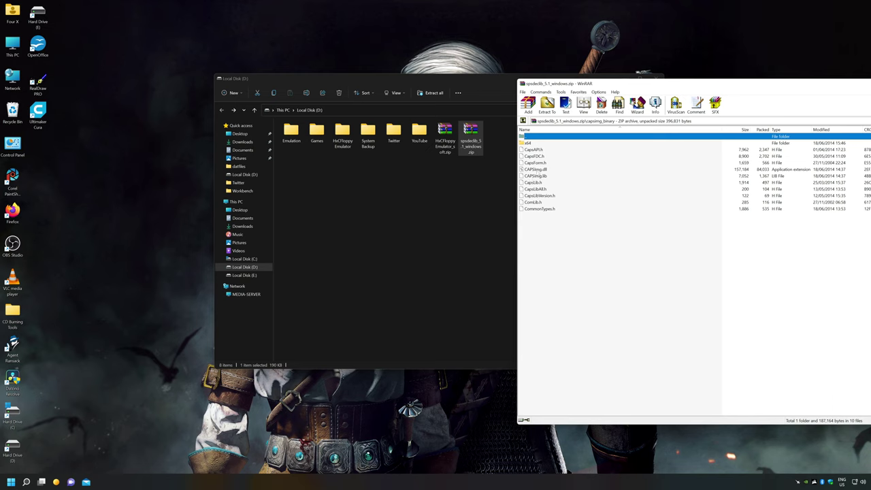
# Step: Extract CAPSImg.dll and CAPSImg.lib from the archive into the HxCFloppyEmulator folder and close the archive
pyautogui.click(536, 170)
pyautogui.keyDown('shift'); pyautogui.click(542, 176); pyautogui.keyUp('shift')
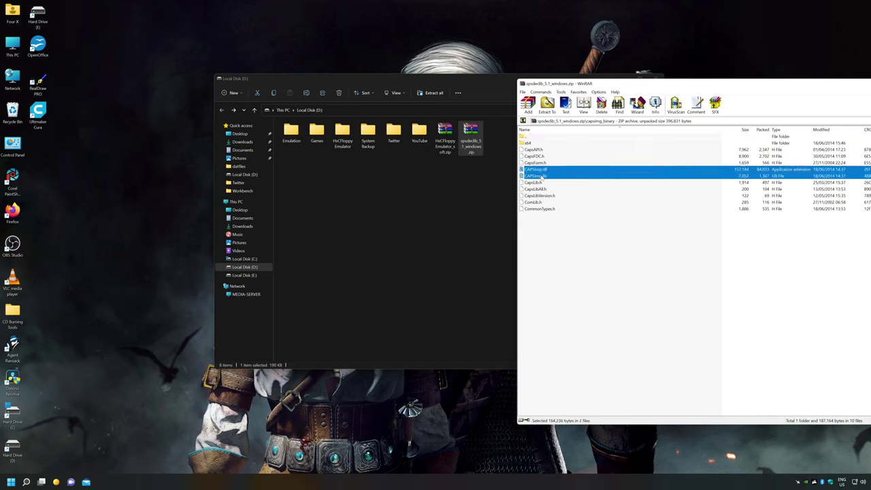
pyautogui.moveTo(536, 171); pyautogui.dragTo(342, 134)
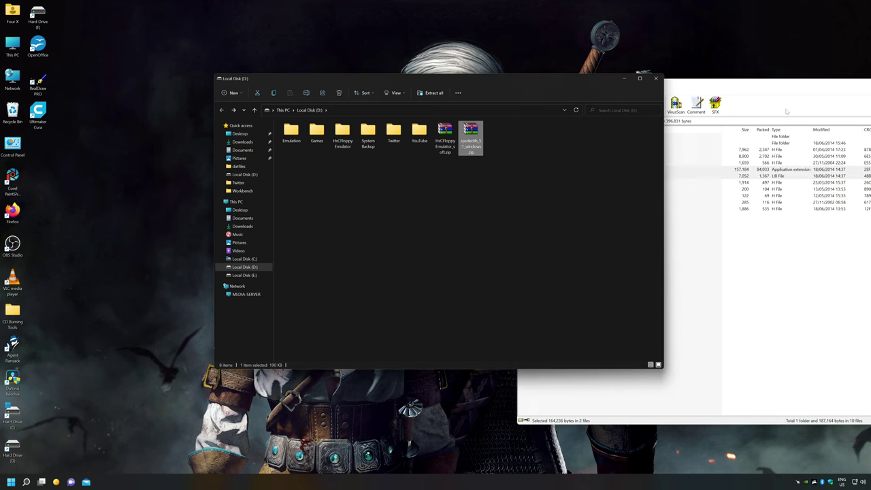
pyautogui.moveTo(778, 89); pyautogui.dragTo(466, 93)
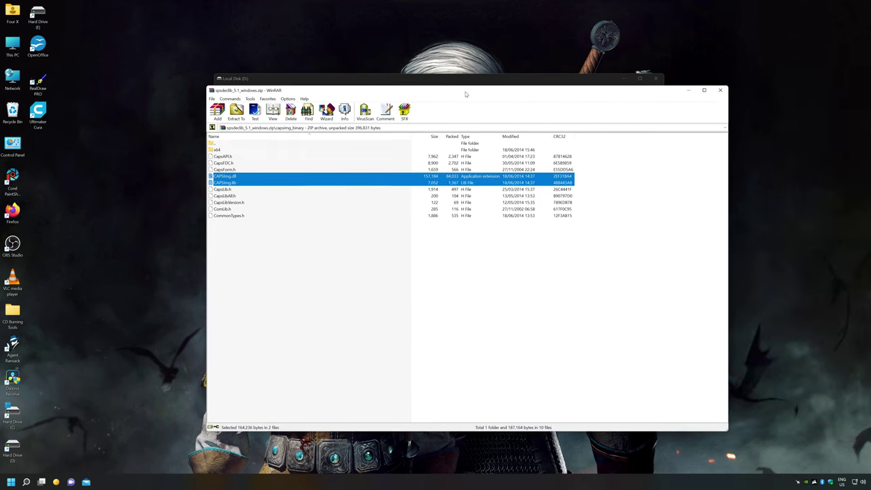
pyautogui.click(721, 91)
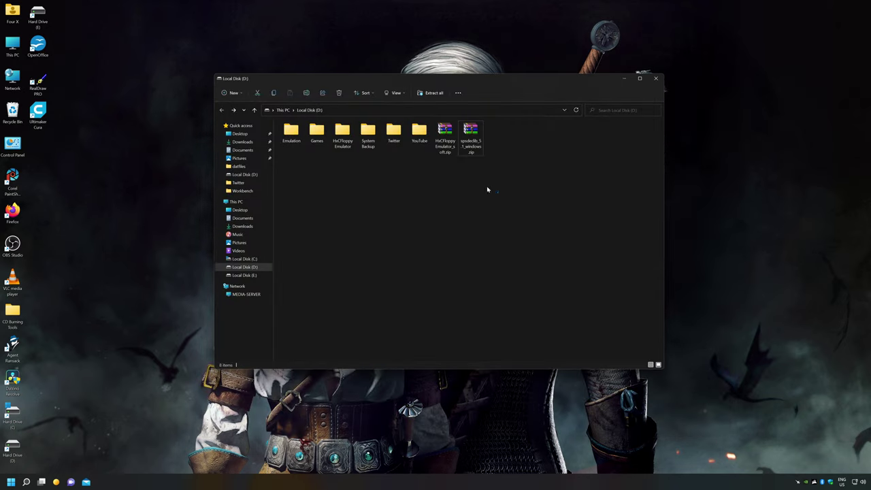
# Step: Delete the two zip archives, HxCFloppyEmulator_soft.zip and spsdeclib_5.1_windows.zip, from the D: drive
pyautogui.moveTo(499, 193); pyautogui.dragTo(449, 140)
pyautogui.press('Delete')
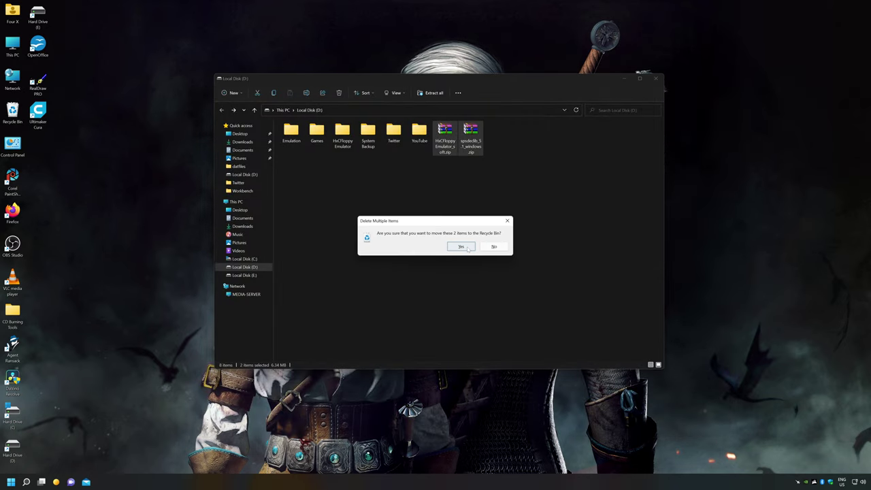
pyautogui.click(467, 248)
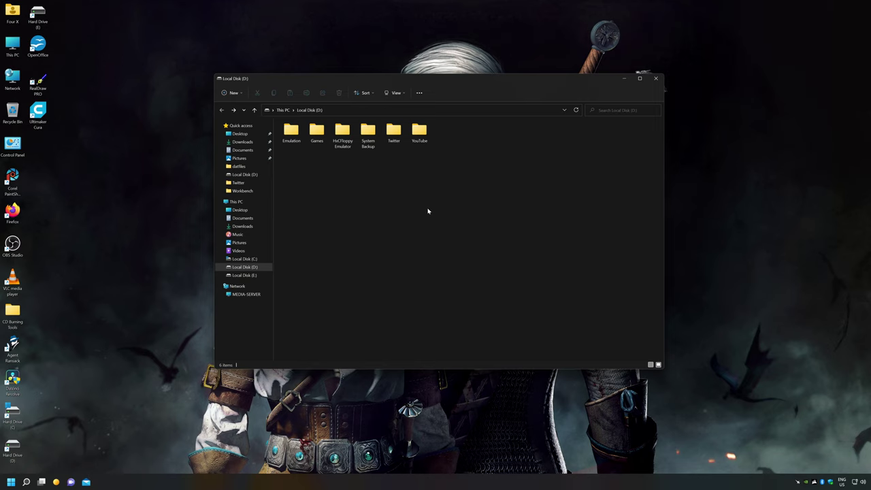
# Step: Open the Commodore - Amiga folder inside Emulation\No-Intro on the D: drive
pyautogui.doubleClick(301, 133)
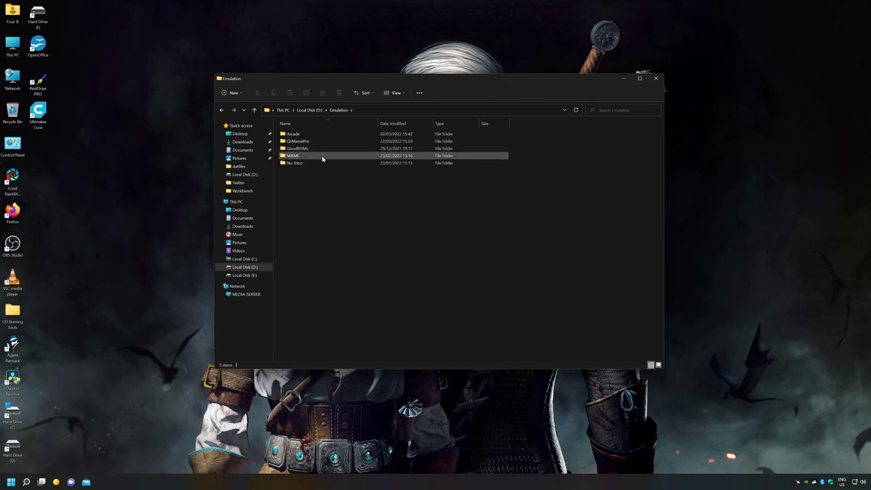
pyautogui.doubleClick(290, 165)
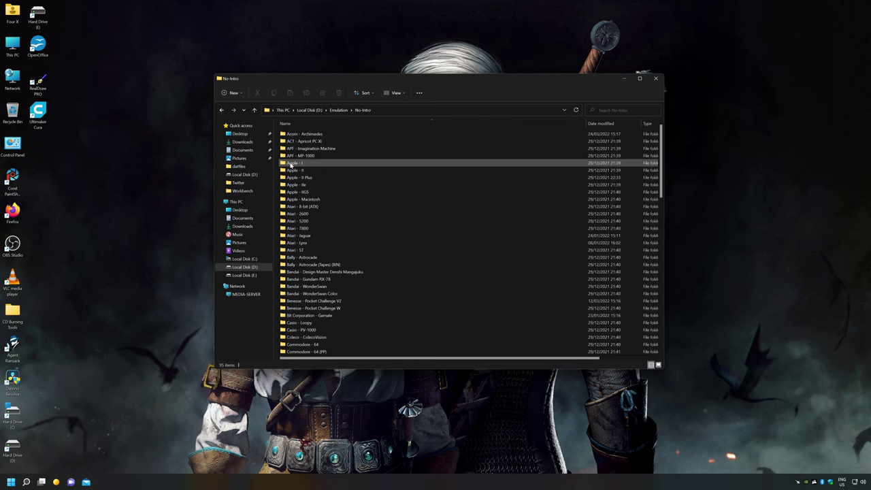
pyautogui.scroll(-2, 333, 269)
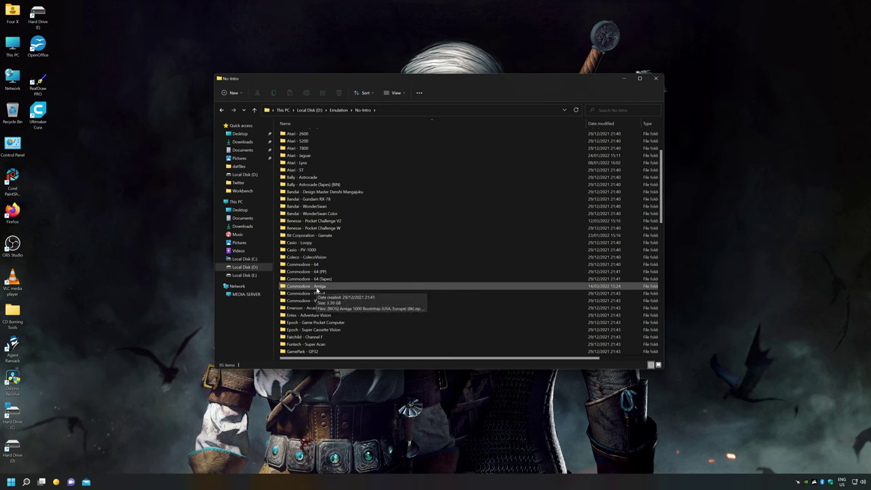
pyautogui.doubleClick(315, 288)
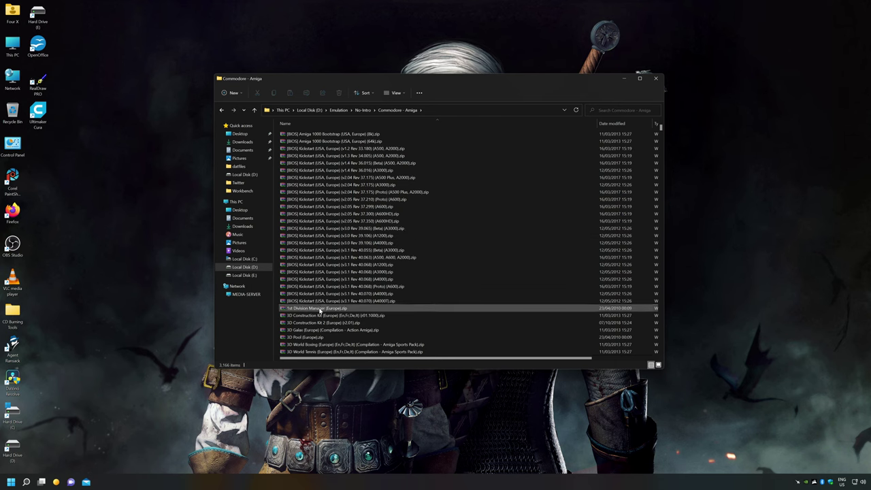
# Step: Extract all game archives from 1st Division Manager (Europe).zip through the last file, leaving out the BIOS files, to D:\Commodore - Amiga (IPF)
pyautogui.click(320, 311)
pyautogui.scroll(-1, 659, 132)
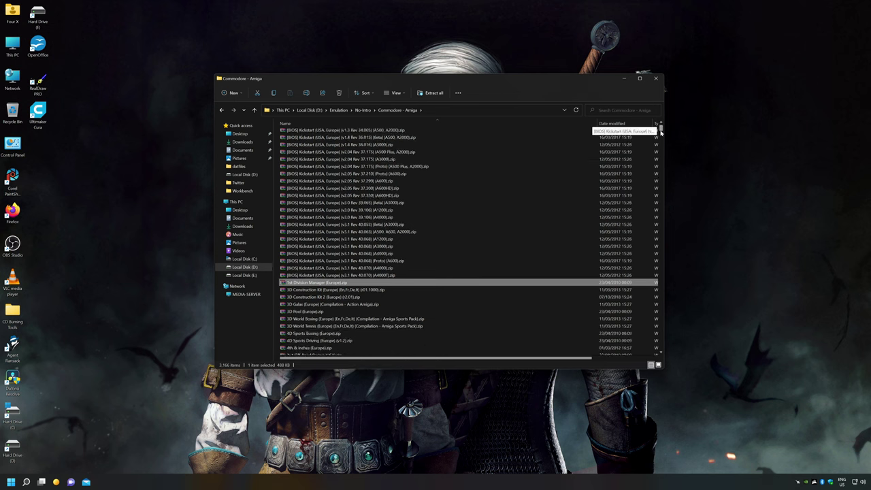
pyautogui.moveTo(660, 131); pyautogui.dragTo(659, 348)
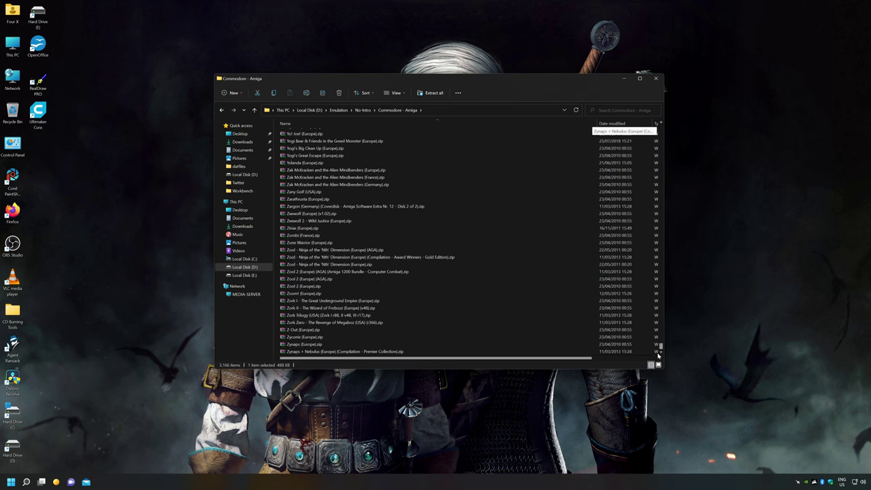
pyautogui.keyDown('shift'); pyautogui.click(360, 351); pyautogui.keyUp('shift')
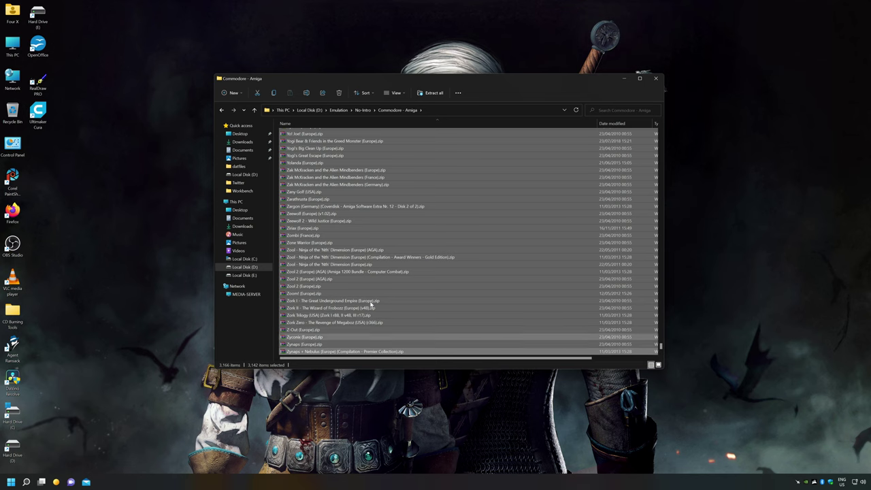
pyautogui.rightClick(343, 222)
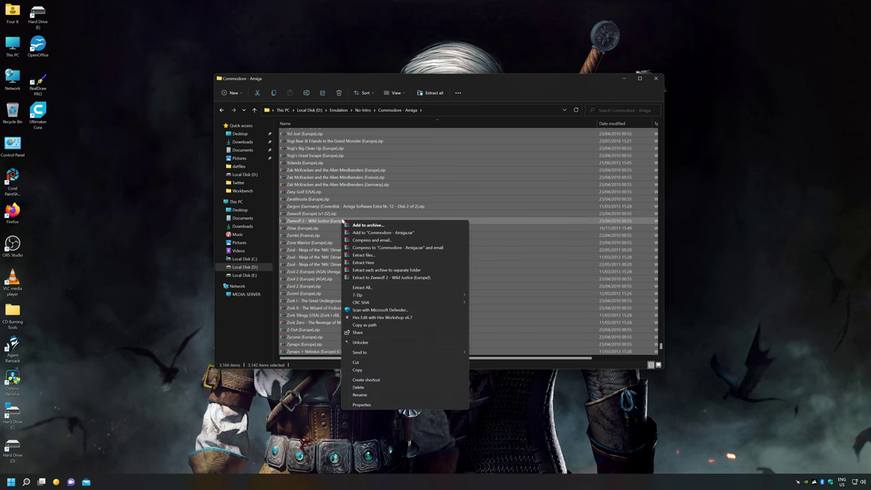
pyautogui.click(376, 257)
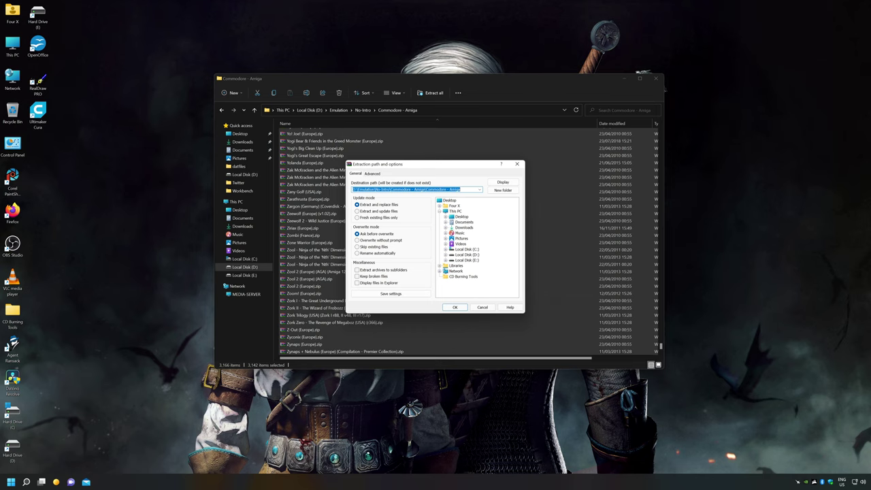
pyautogui.moveTo(358, 189); pyautogui.dragTo(417, 189)
pyautogui.press('Delete')
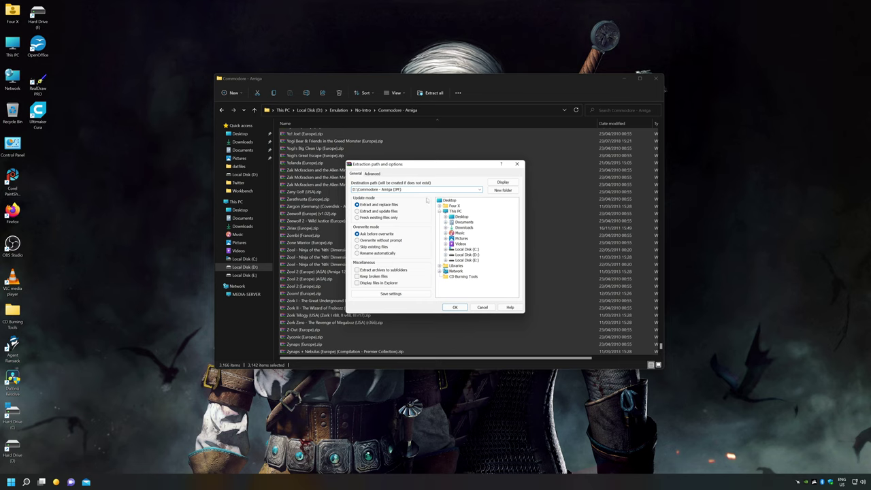
pyautogui.click(455, 307)
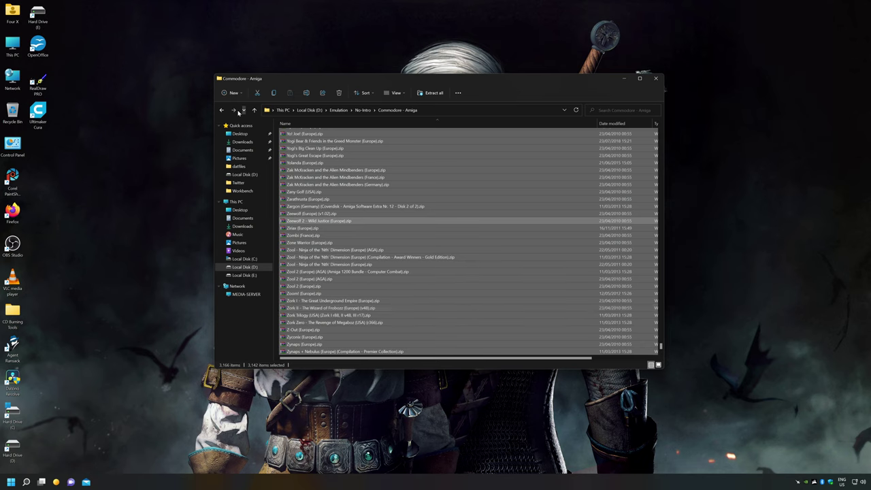
# Step: Return to the D: drive, open the Commodore - Amiga (IPF) folder, and widen the Name column to view the full file names
pyautogui.click(221, 110)
pyautogui.click(221, 110)
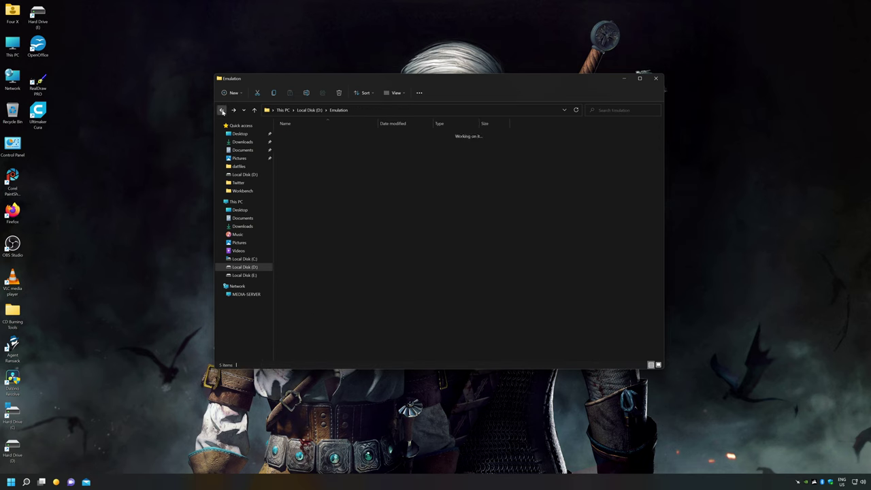
pyautogui.click(221, 110)
pyautogui.click(378, 235)
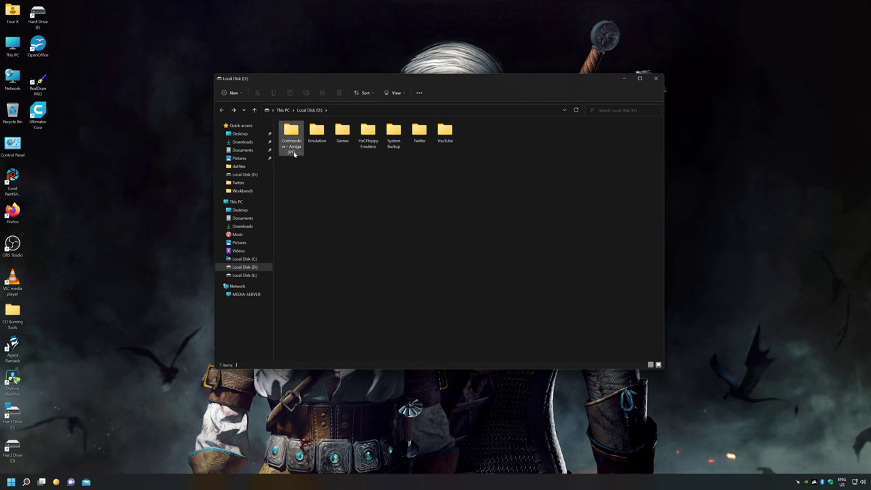
pyautogui.click(293, 152)
pyautogui.doubleClick(290, 136)
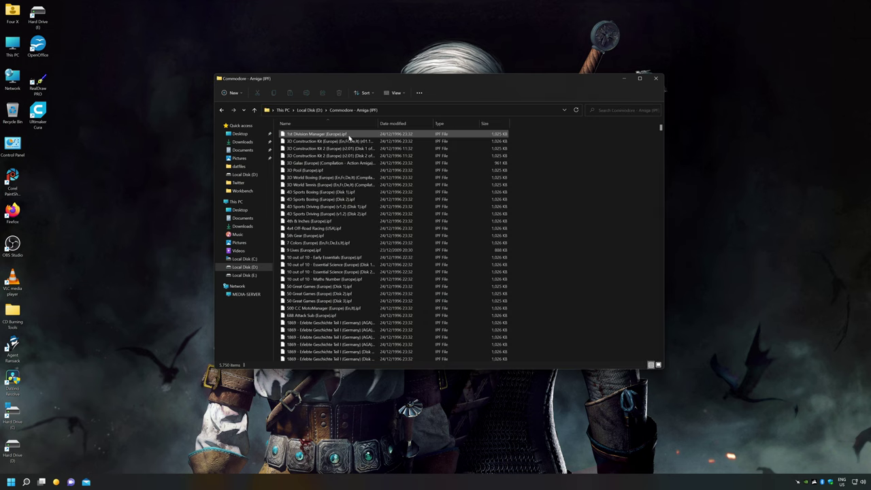
pyautogui.moveTo(556, 125); pyautogui.dragTo(659, 123)
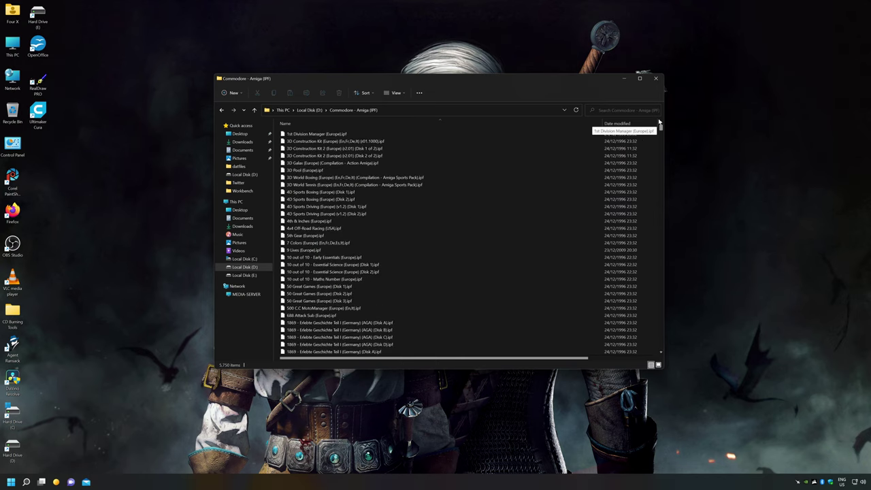
# Step: Go back to the D: drive and copy the name text of the Commodore - Amiga (IPF) folder without changing it
pyautogui.click(221, 110)
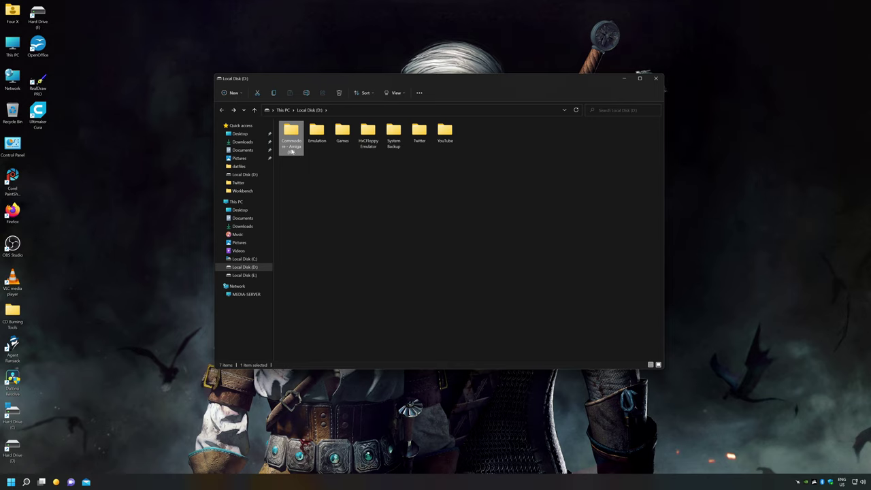
pyautogui.rightClick(292, 147)
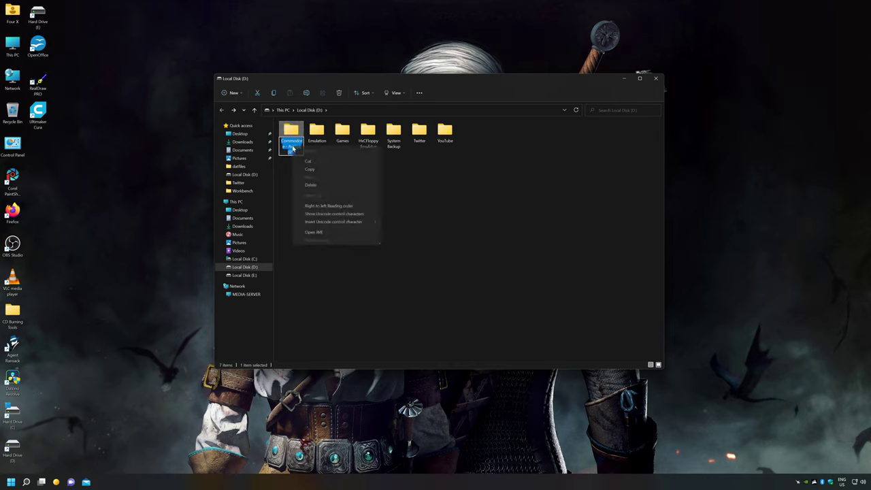
pyautogui.click(319, 168)
pyautogui.hotkey('ctrl', 'c')
pyautogui.click(330, 184)
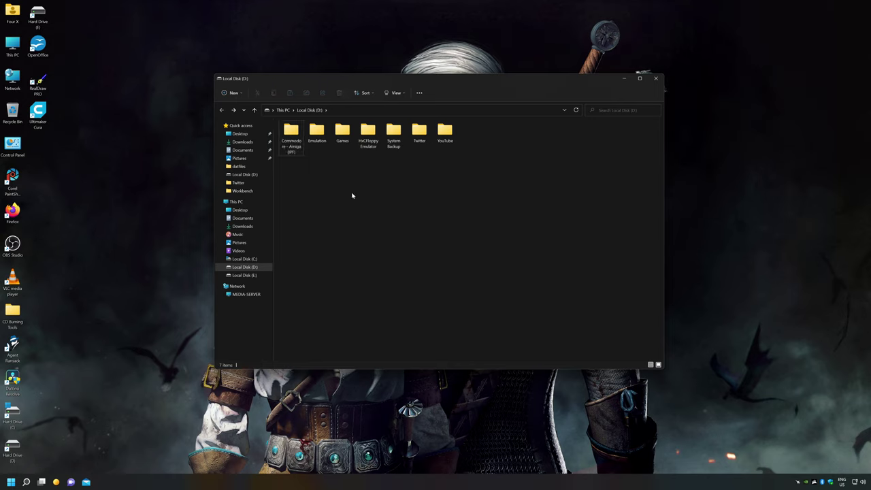
# Step: Create a new folder on the D: drive named Commodore - Amiga (HFE), reusing the copied folder name
pyautogui.rightClick(459, 185)
pyautogui.moveTo(490, 272)
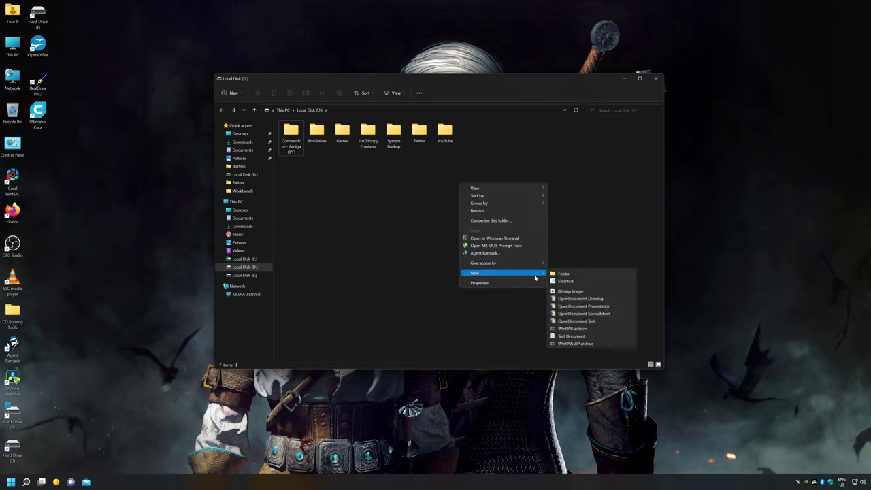
pyautogui.click(566, 276)
pyautogui.rightClick(479, 155)
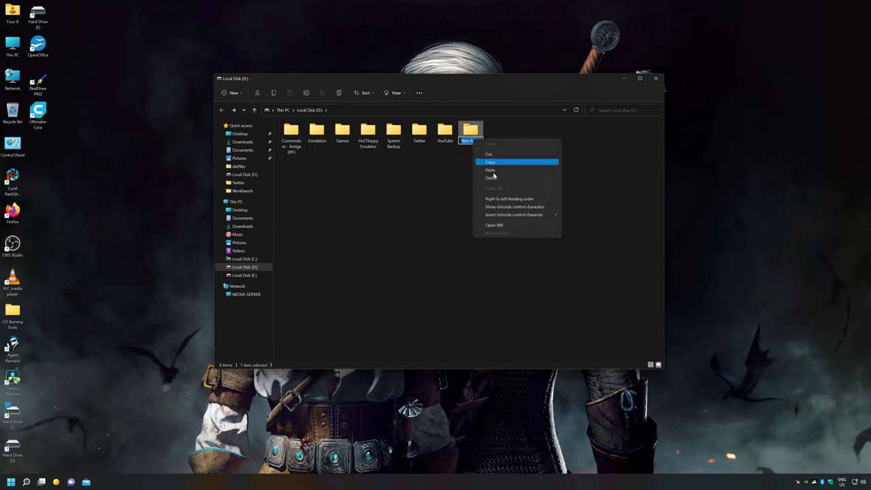
pyautogui.click(492, 172)
pyautogui.hotkey('ctrl', 'shift', 'Left')
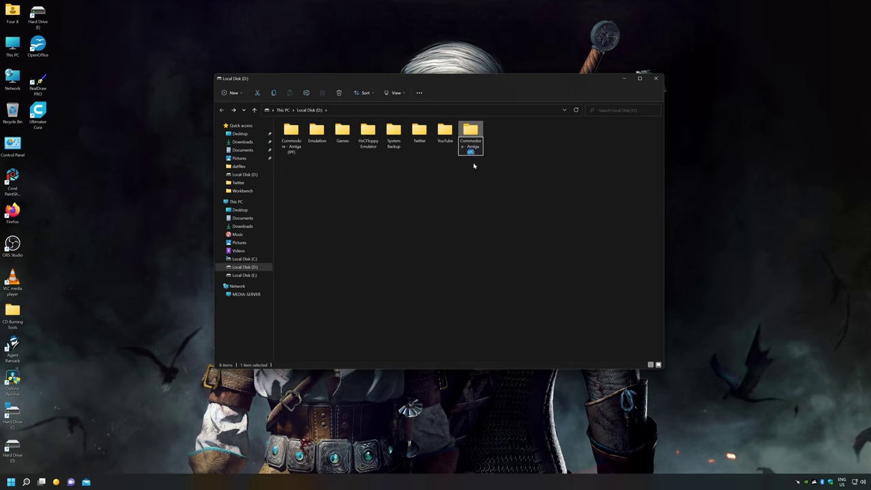
pyautogui.write('HFE')
pyautogui.click(509, 208)
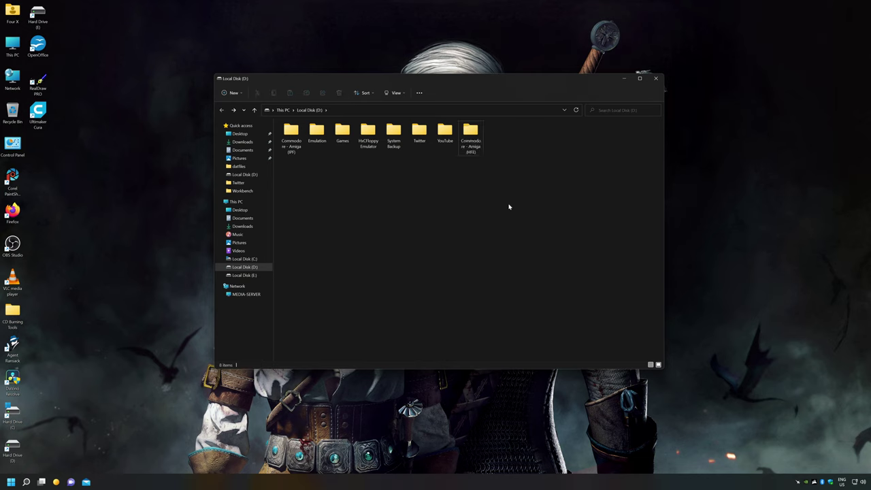
# Step: Look inside the Commodore - Amiga (HFE) folder and return to the D: drive
pyautogui.click(473, 140)
pyautogui.doubleClick(473, 140)
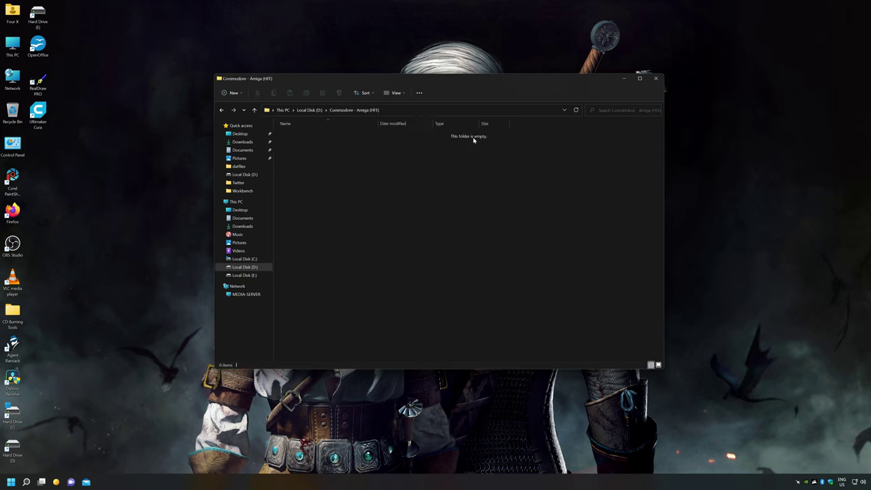
pyautogui.click(222, 110)
pyautogui.click(381, 219)
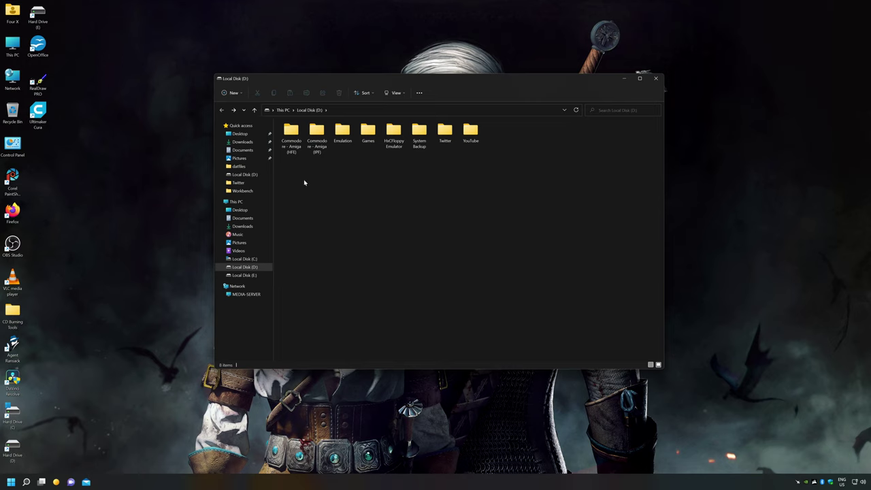
# Step: Launch HxCFloppyEmulator.exe from the HxCFloppyEmulator folder on the D: drive and move its window over the folder window
pyautogui.doubleClick(395, 139)
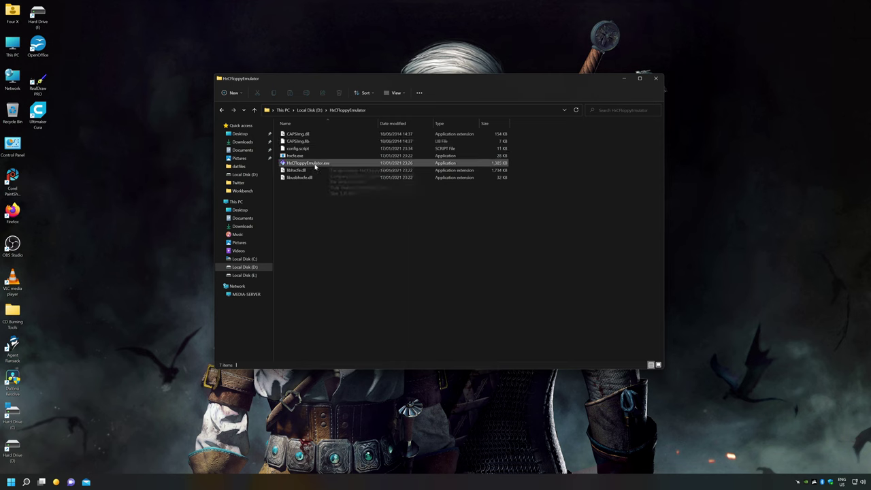
pyautogui.doubleClick(315, 165)
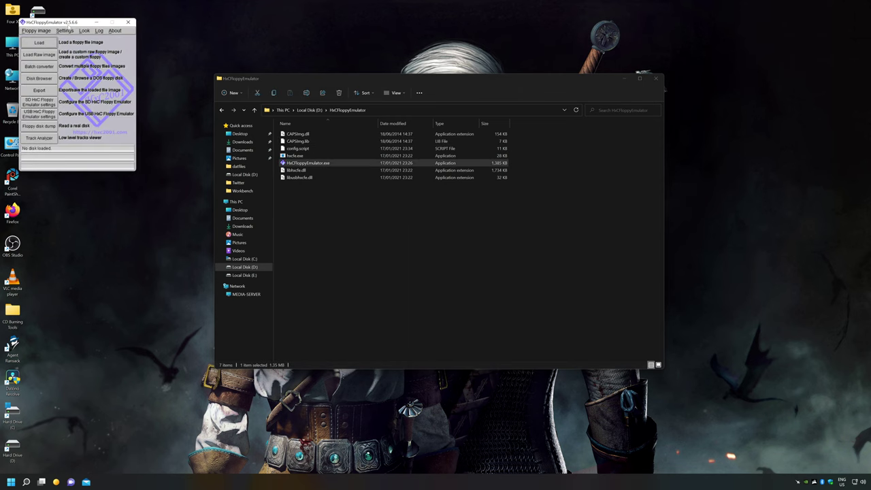
pyautogui.moveTo(68, 24); pyautogui.dragTo(420, 185)
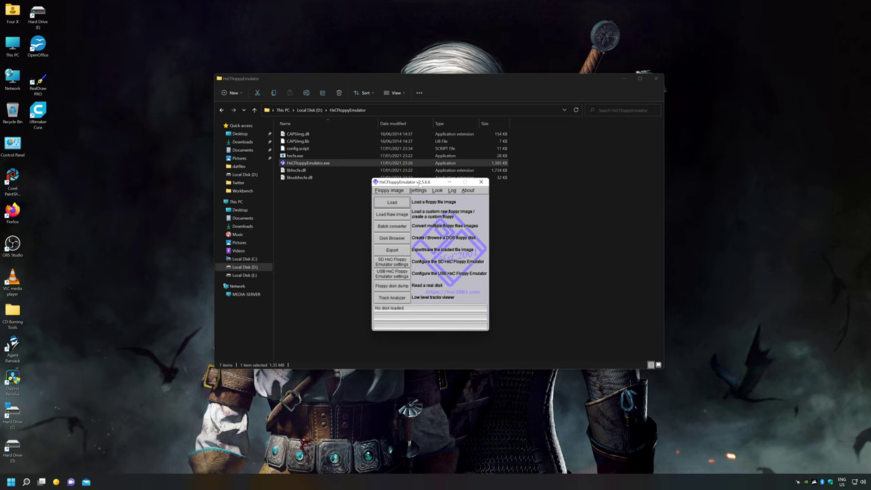
# Step: Open the batch converter and set its target file format to HFE - Rev 3 - Experimental
pyautogui.click(392, 225)
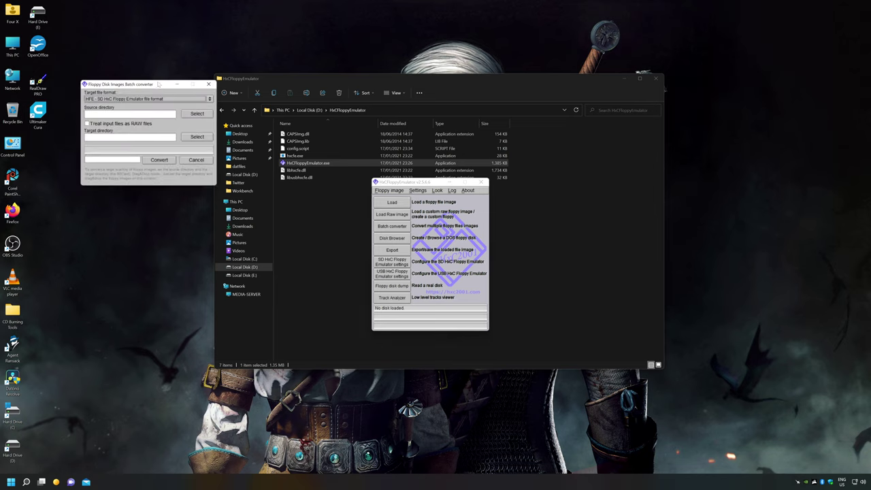
pyautogui.moveTo(153, 84); pyautogui.dragTo(436, 182)
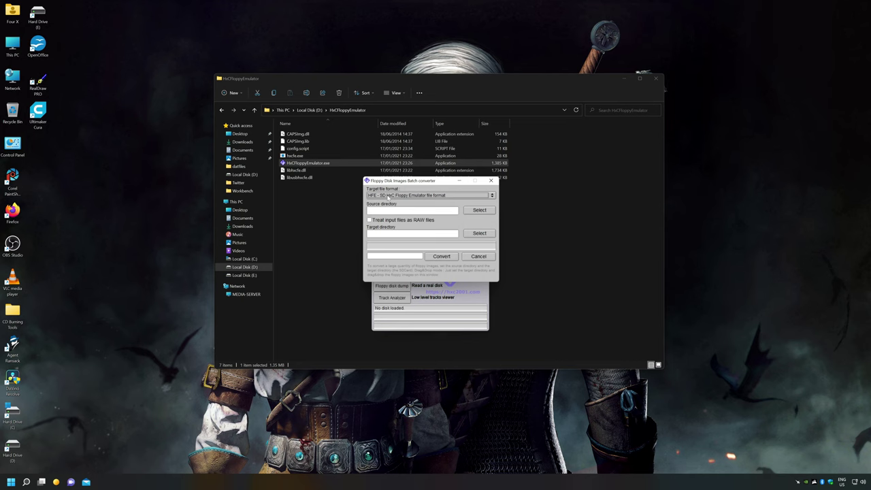
pyautogui.click(388, 197)
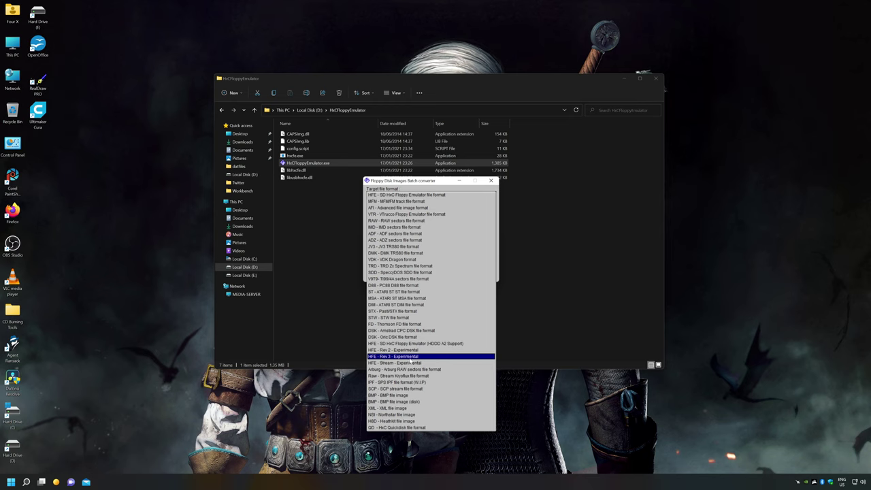
pyautogui.click(410, 357)
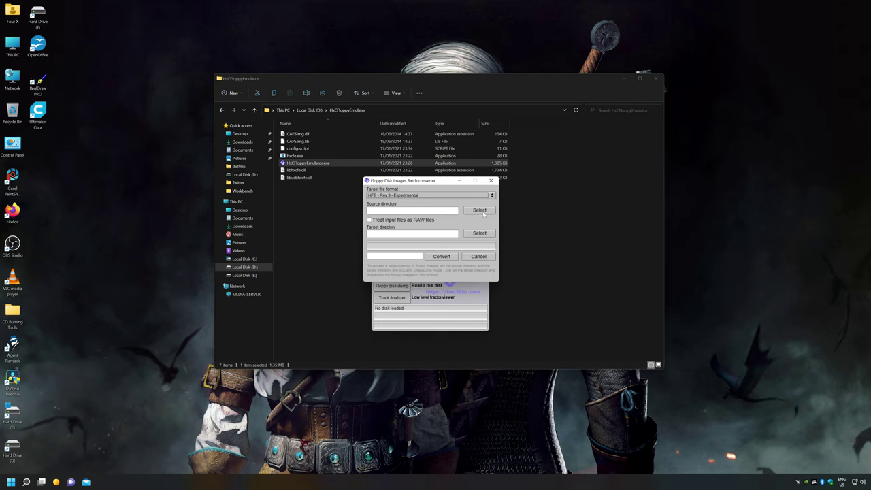
# Step: Set the batch converter's source directory to D:\Commodore - Amiga (IPF)
pyautogui.click(481, 210)
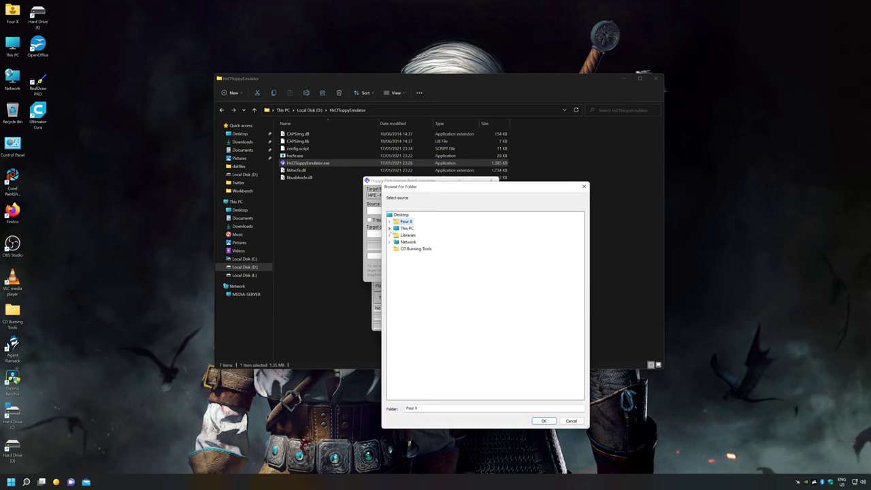
pyautogui.click(389, 228)
pyautogui.click(401, 283)
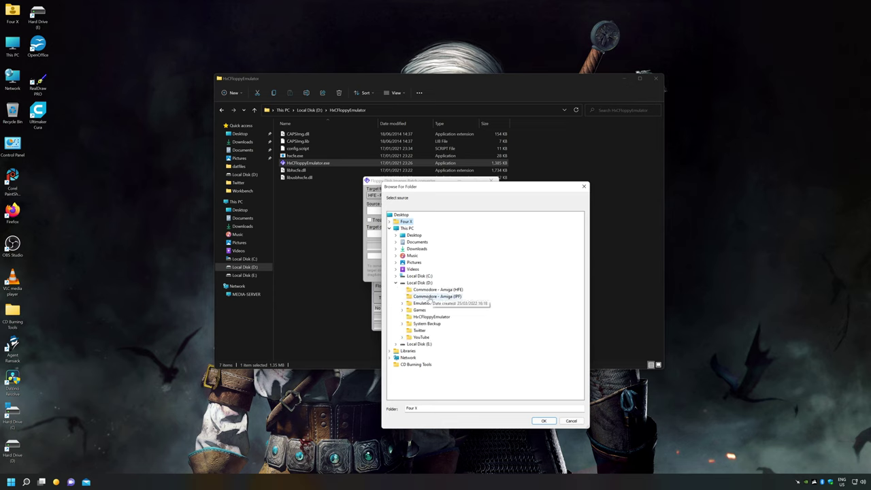
pyautogui.click(419, 299)
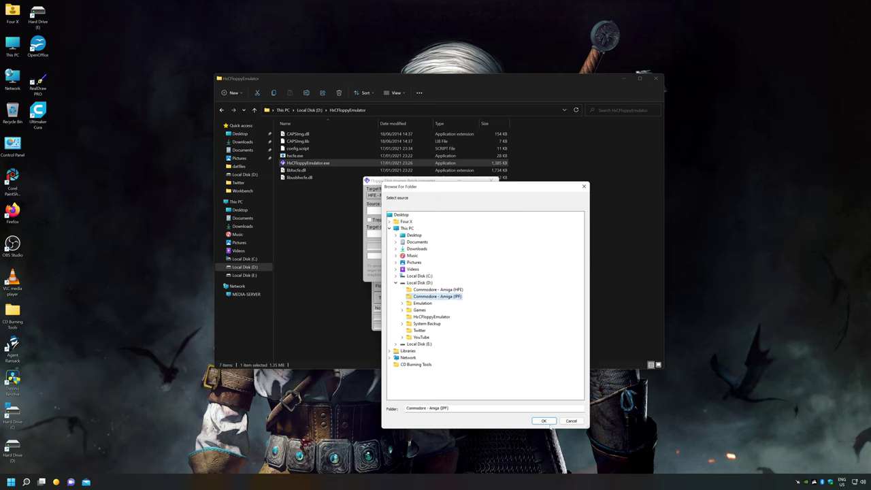
pyautogui.click(544, 421)
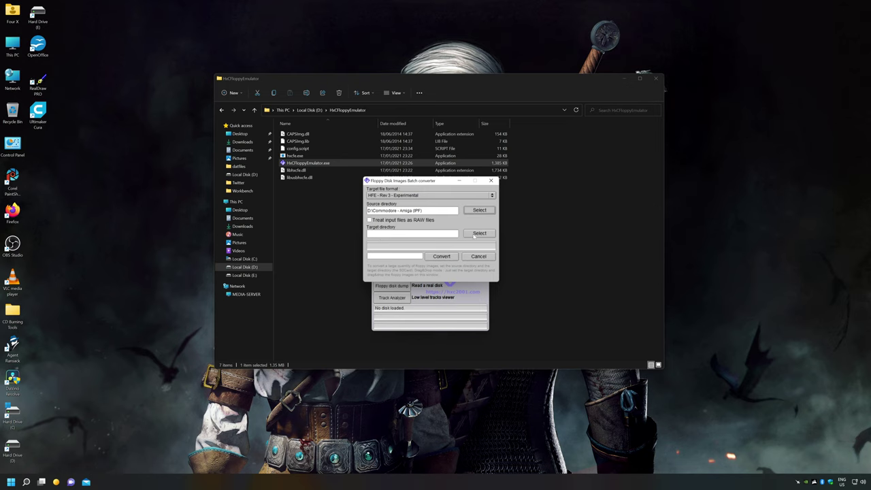
# Step: Set the target directory to D:\Commodore - Amiga (HFE) and run the batch conversion
pyautogui.click(474, 234)
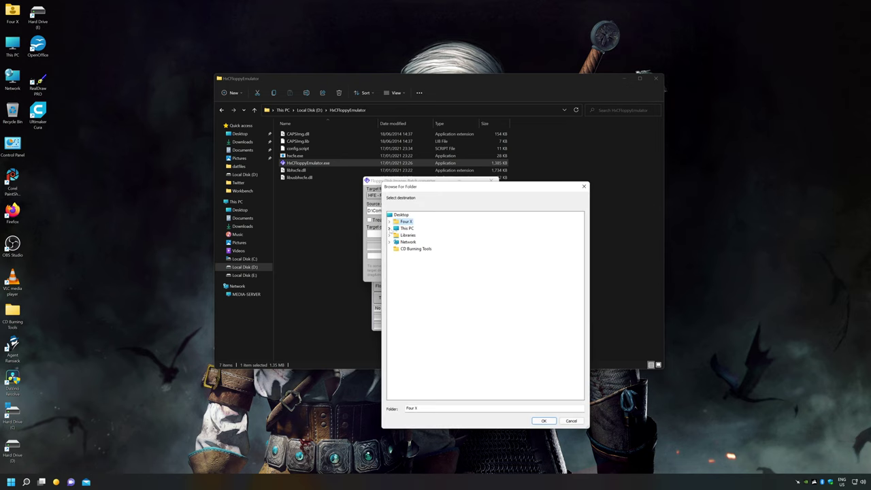
pyautogui.click(390, 228)
pyautogui.click(395, 283)
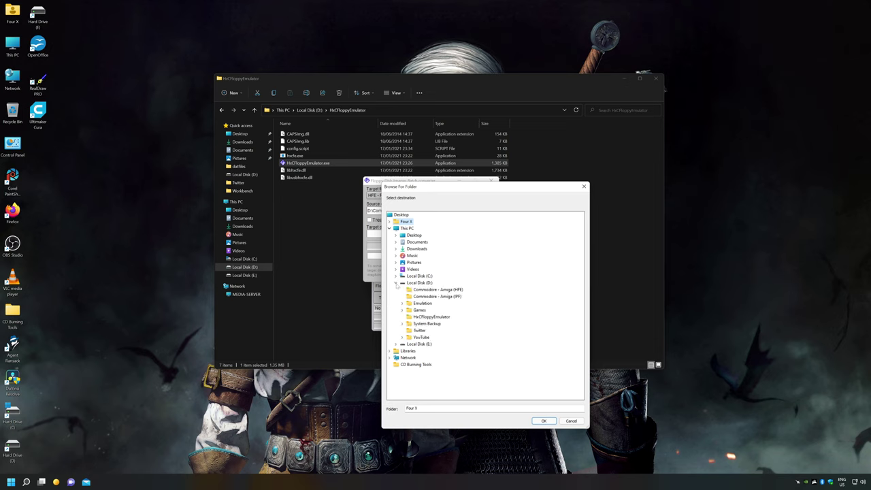
pyautogui.click(438, 290)
pyautogui.click(544, 420)
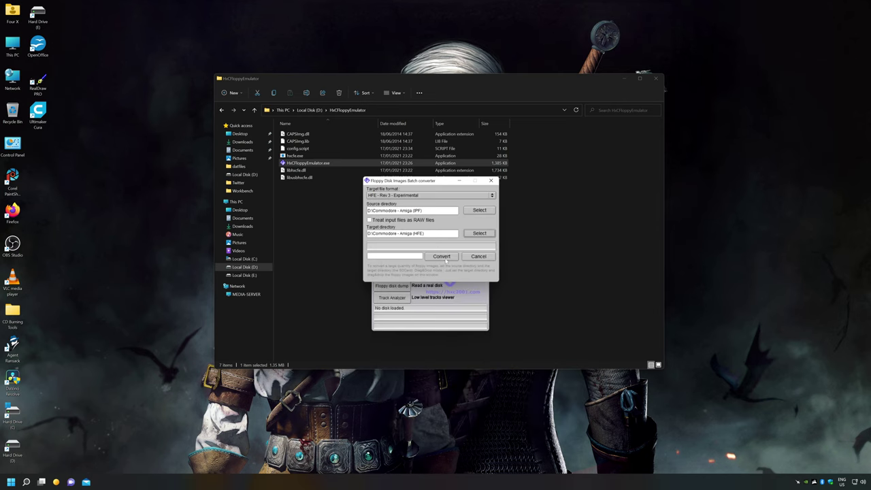
pyautogui.click(448, 258)
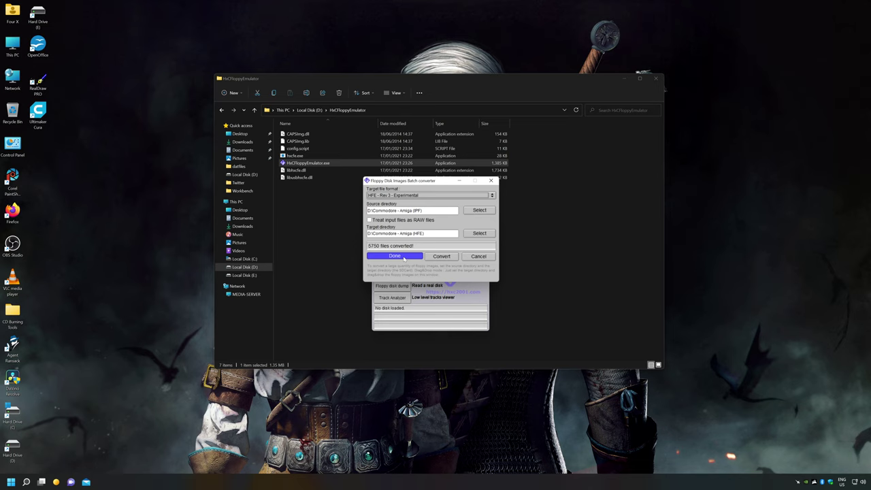
# Step: Close the batch converter and the HxCFloppyEmulator window, and go back to the D: drive
pyautogui.click(492, 181)
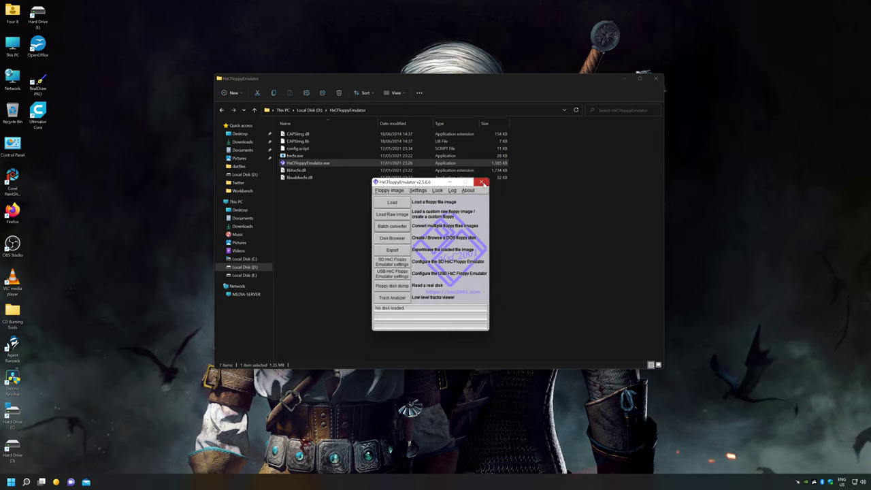
pyautogui.click(481, 182)
pyautogui.click(220, 110)
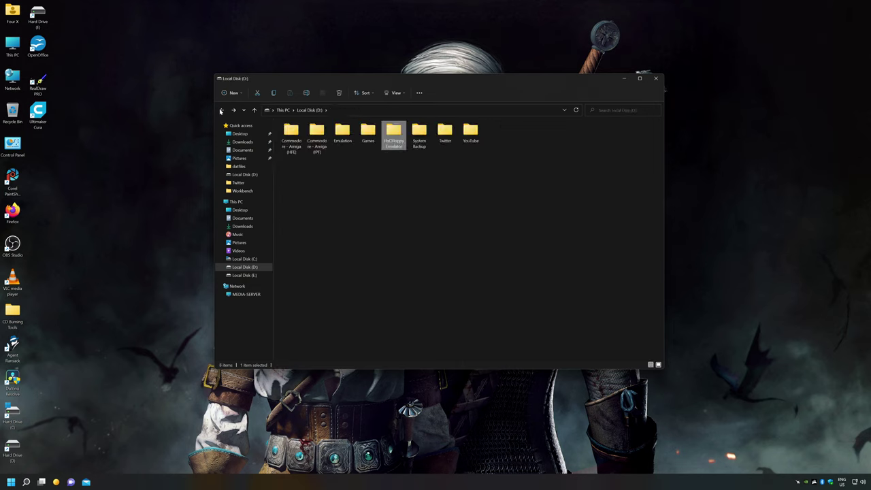
pyautogui.click(346, 199)
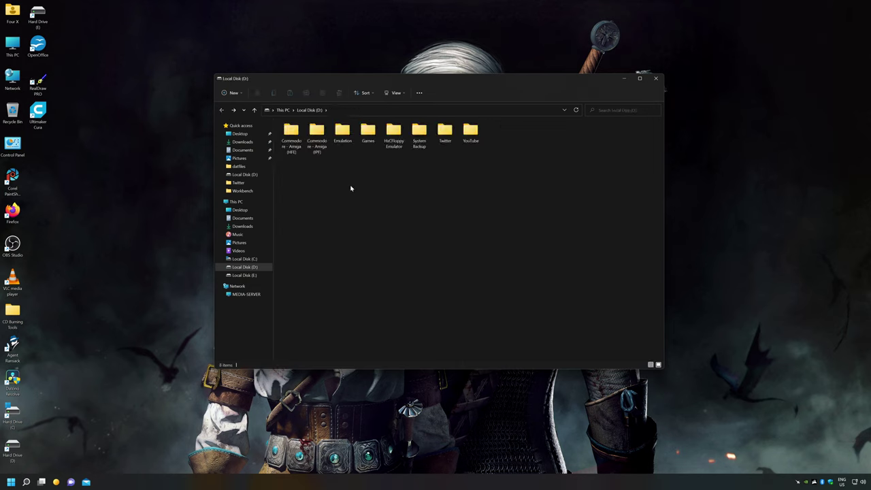
# Step: Delete the Commodore - Amiga (IPF) folder from the D: drive
pyautogui.click(316, 139)
pyautogui.press('Delete')
pyautogui.click(461, 260)
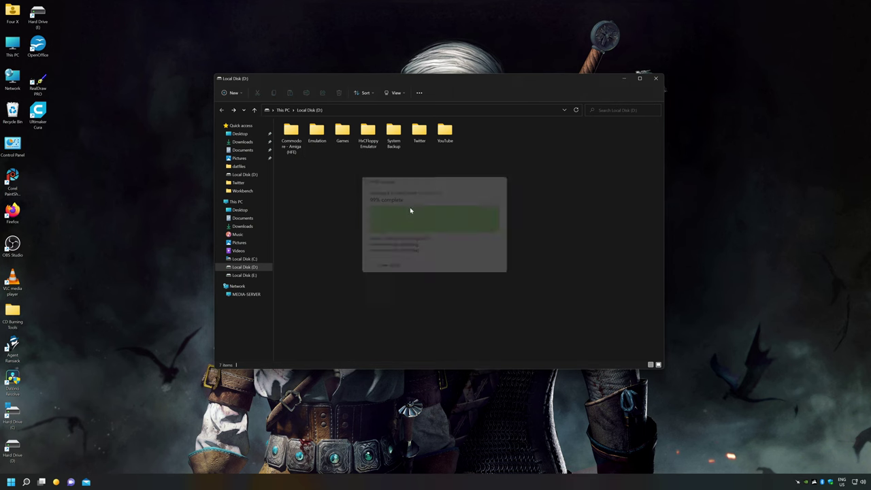
# Step: Open the Commodore - Amiga (HFE) folder and look through the converted disk images
pyautogui.doubleClick(292, 135)
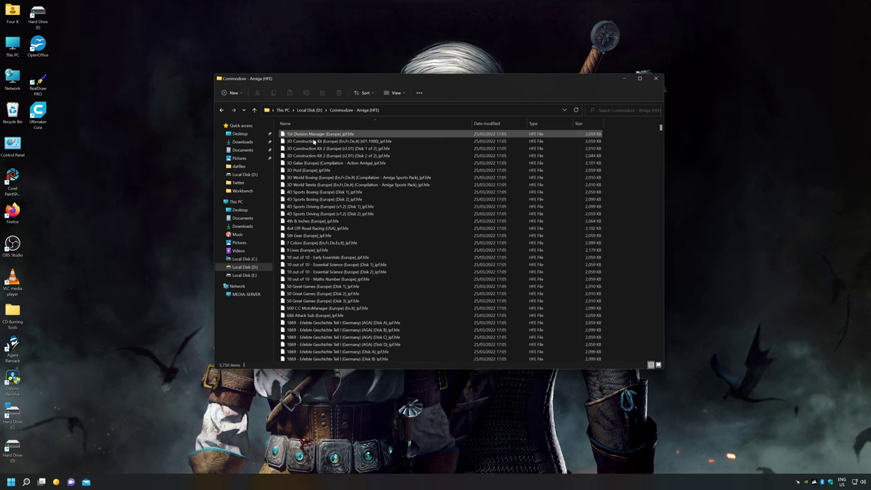
pyautogui.moveTo(662, 128)
pyautogui.mouseDown()
pyautogui.moveTo(661, 354)
pyautogui.moveTo(652, 127)
pyautogui.mouseUp()
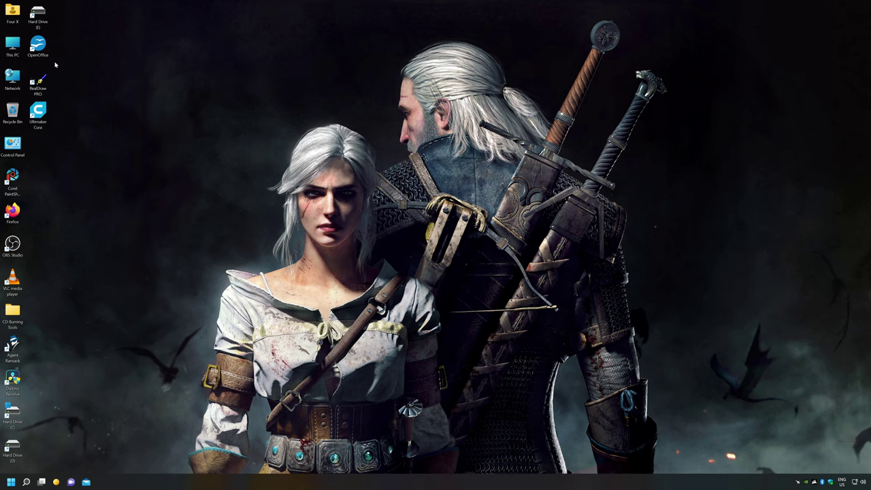
# Step: Open the Original Games (HFE) folder on USB Drive (F:) to view how its subfolders are organised
pyautogui.doubleClick(12, 44)
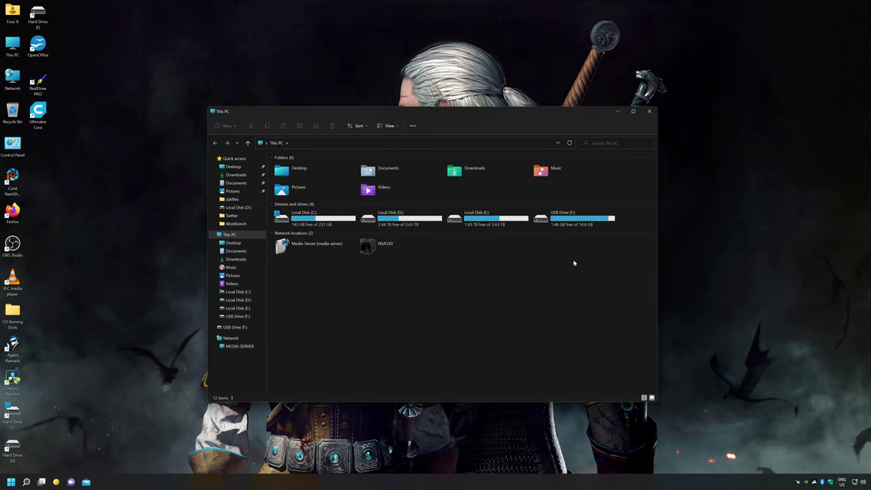
pyautogui.doubleClick(574, 218)
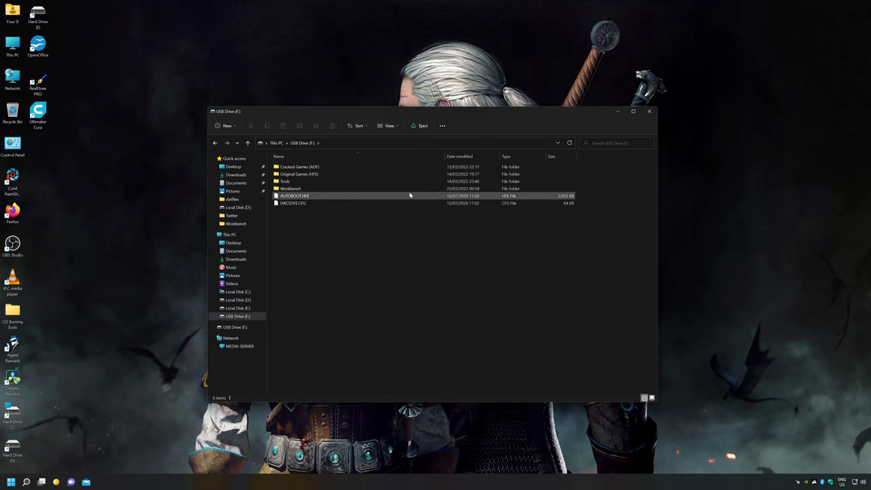
pyautogui.doubleClick(306, 175)
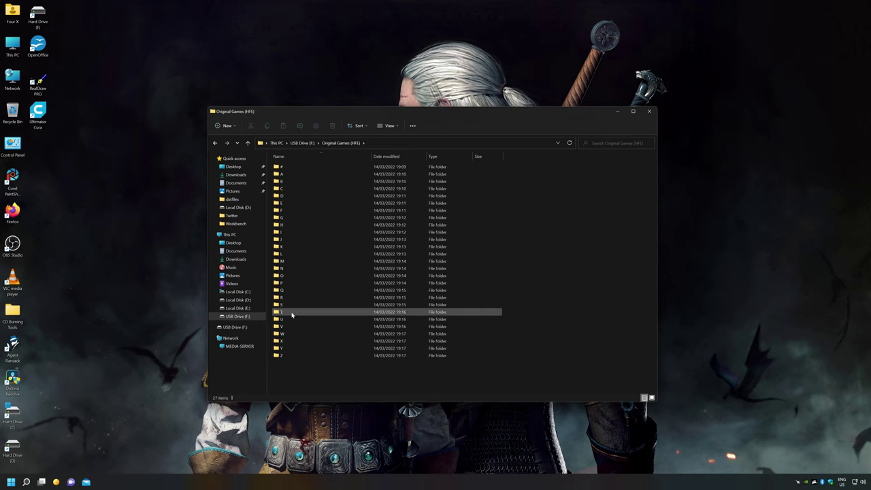
pyautogui.moveTo(284, 349)
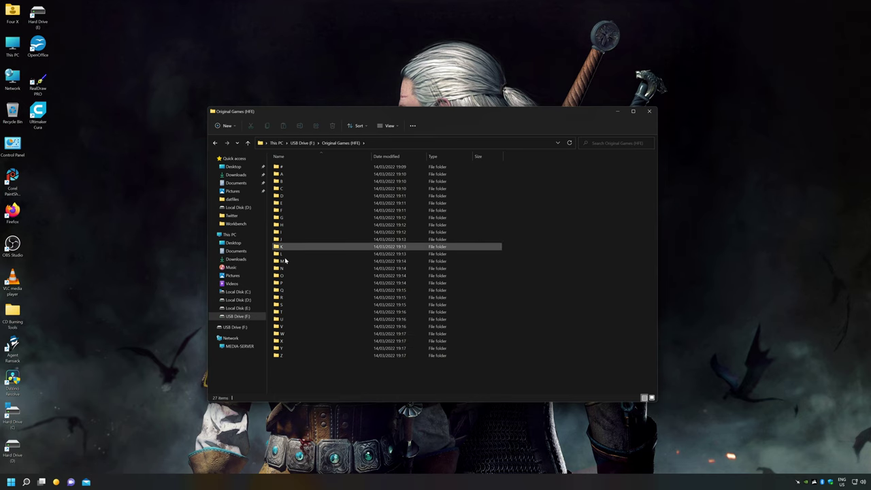
# Step: Examine the HFE files in the A folder with a wider Name column, and return to the USB drive's root
pyautogui.doubleClick(280, 174)
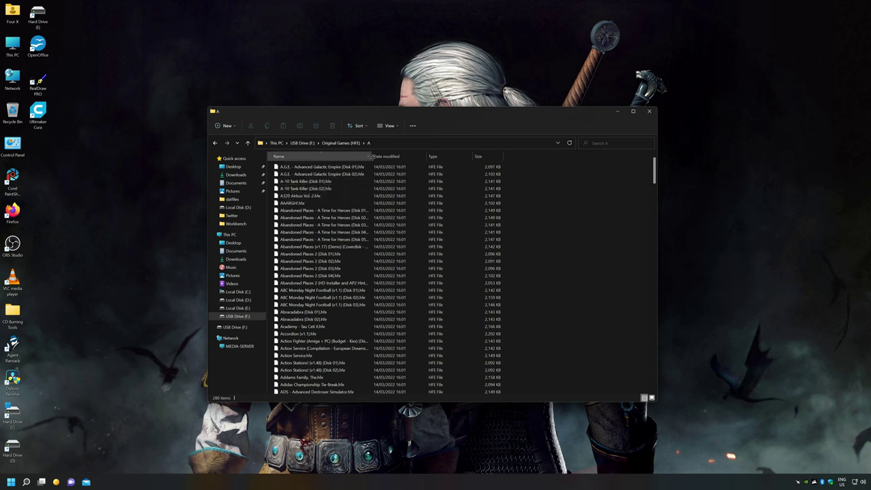
pyautogui.moveTo(373, 156); pyautogui.dragTo(430, 156)
pyautogui.moveTo(654, 174); pyautogui.dragTo(655, 273)
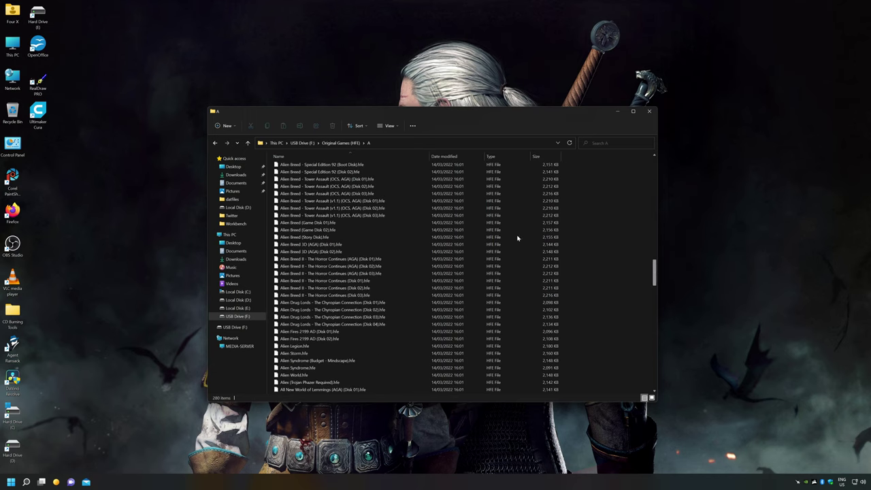
pyautogui.click(216, 144)
pyautogui.click(215, 144)
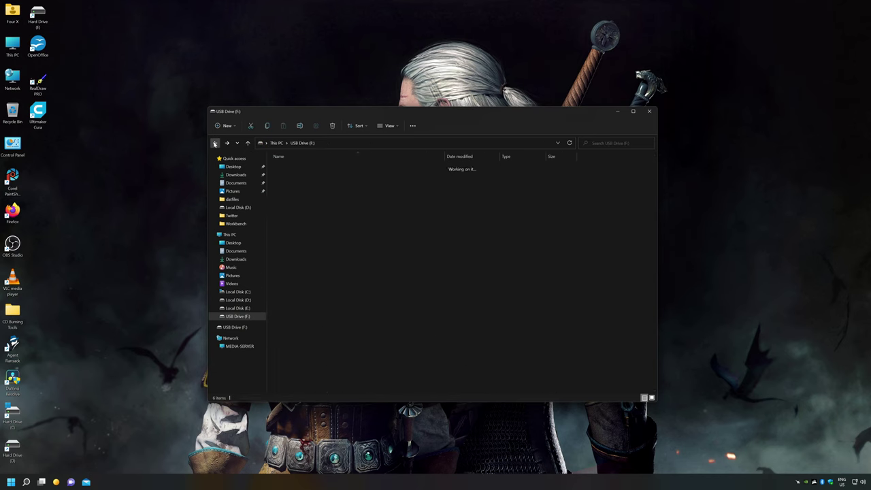
pyautogui.click(337, 245)
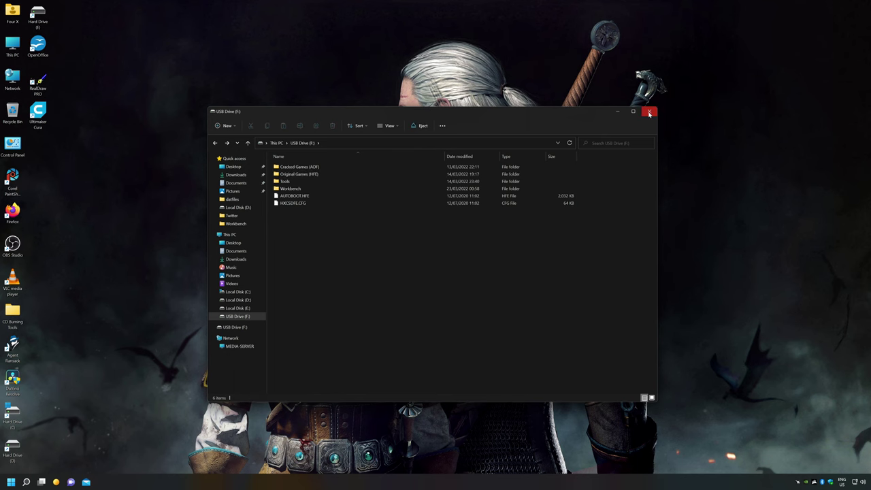
# Step: Close the file window showing USB Drive (F:)
pyautogui.click(649, 112)
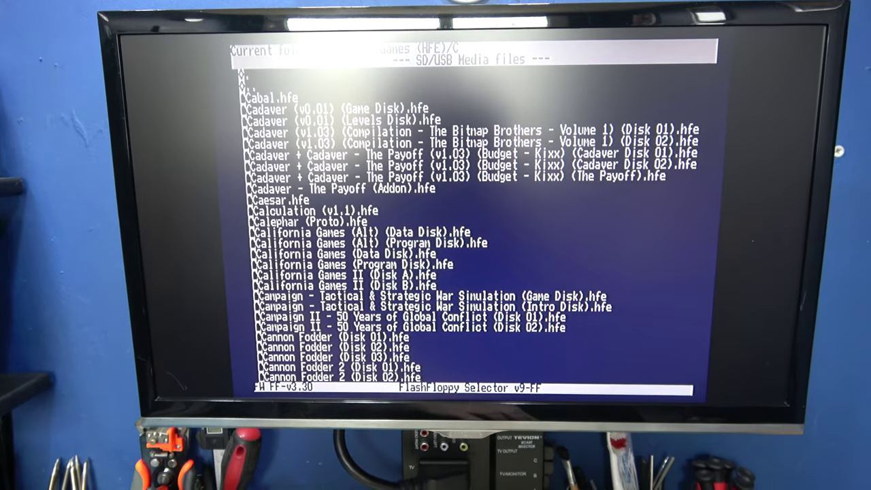
# Step: Switch to FlashFloppy Selector and select Chuck Rock (Disk 01).hfe and Chuck Rock (Disk 02).hfe from the Original Games (HFE)/C folder
pyautogui.press('Right')
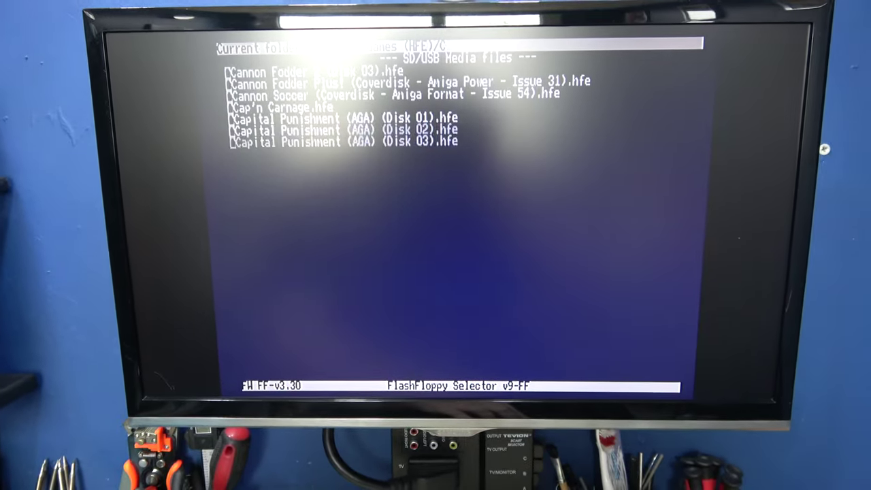
pyautogui.press('Right')
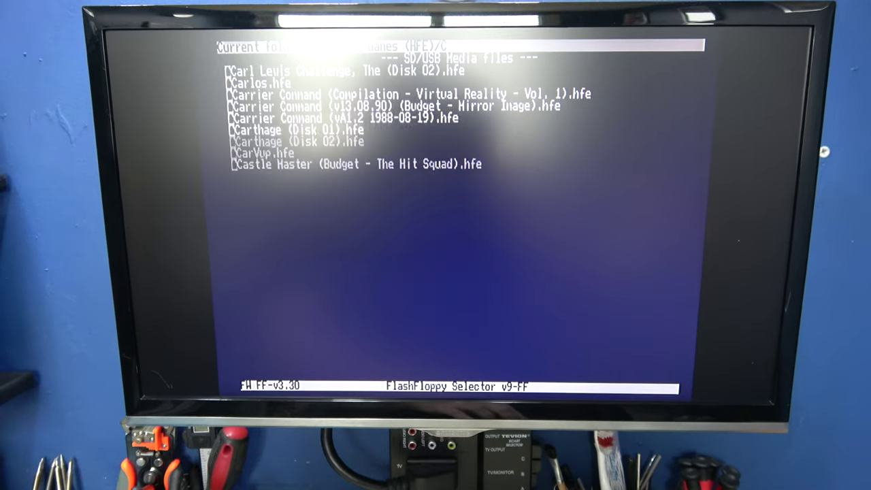
pyautogui.press('Right')
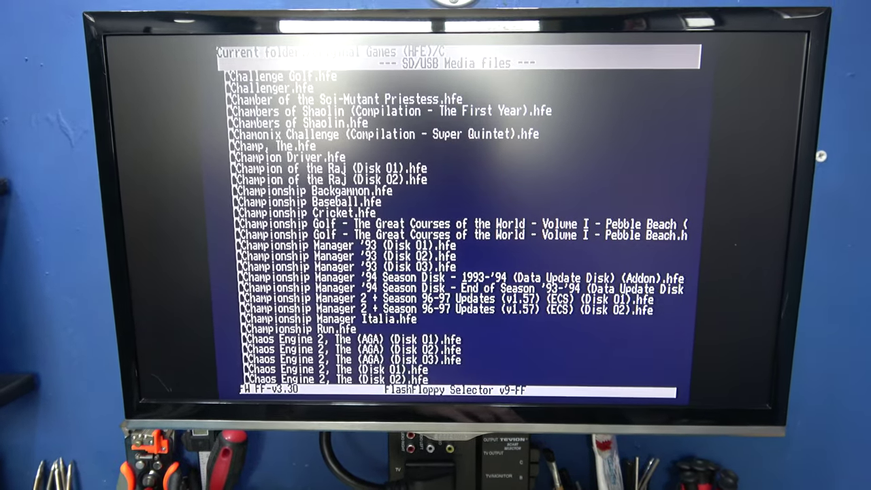
pyautogui.press('Right')
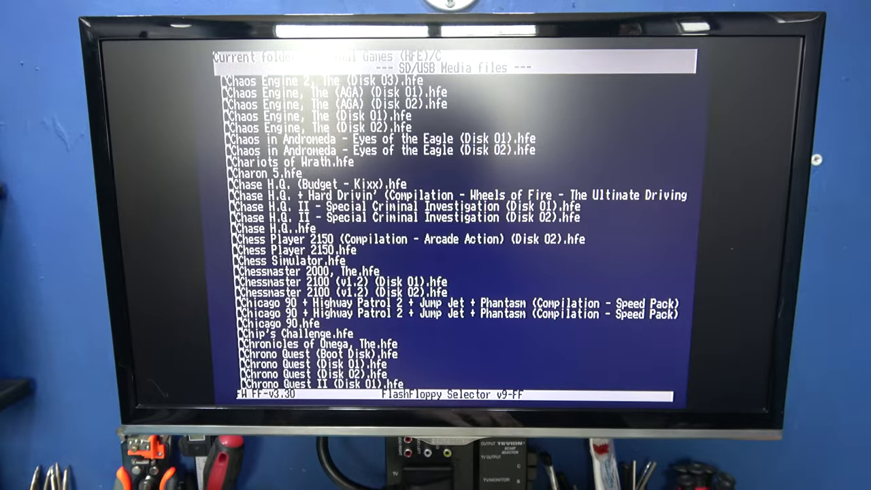
pyautogui.press('Right')
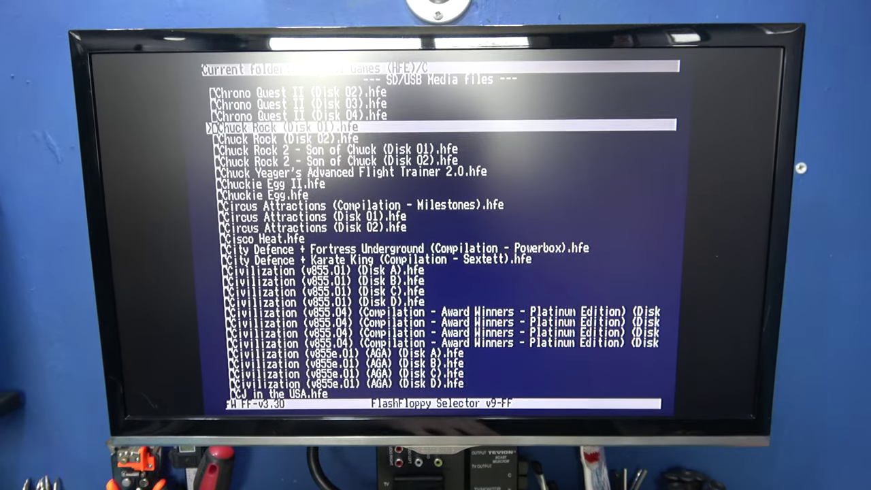
pyautogui.press('Down')
pyautogui.press('Return')
pyautogui.press('Return')
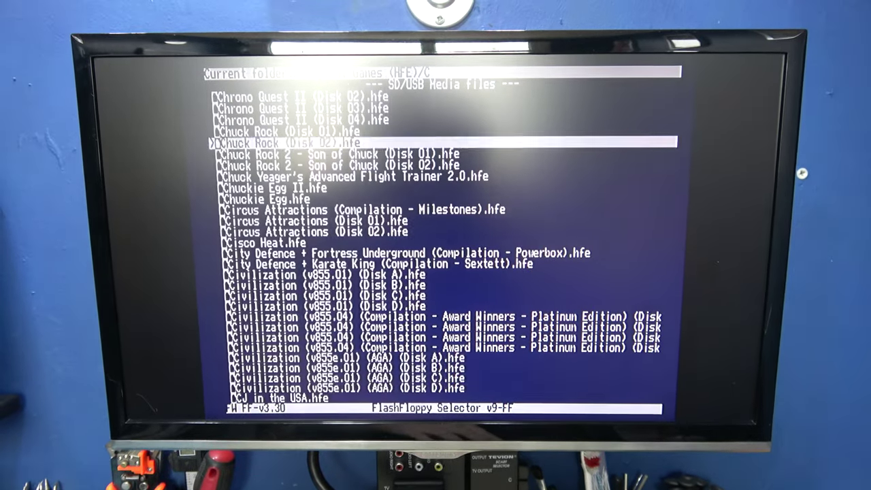
pyautogui.press('Return')
# Step: Save the disk image selection and reboot the Amiga
pyautogui.press('Escape')
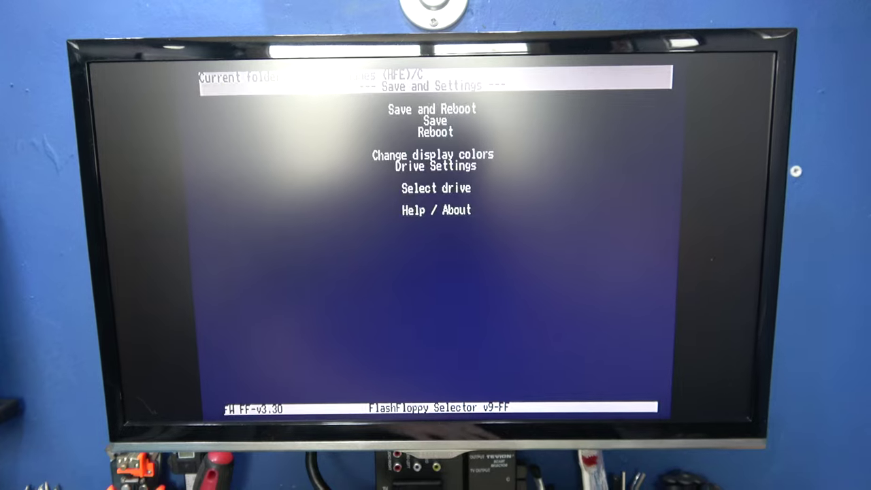
pyautogui.press('Down')
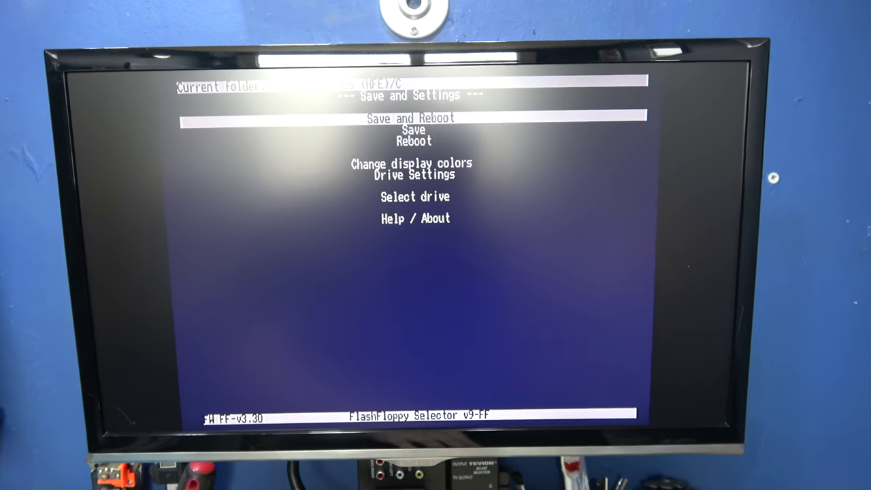
pyautogui.press('Return')
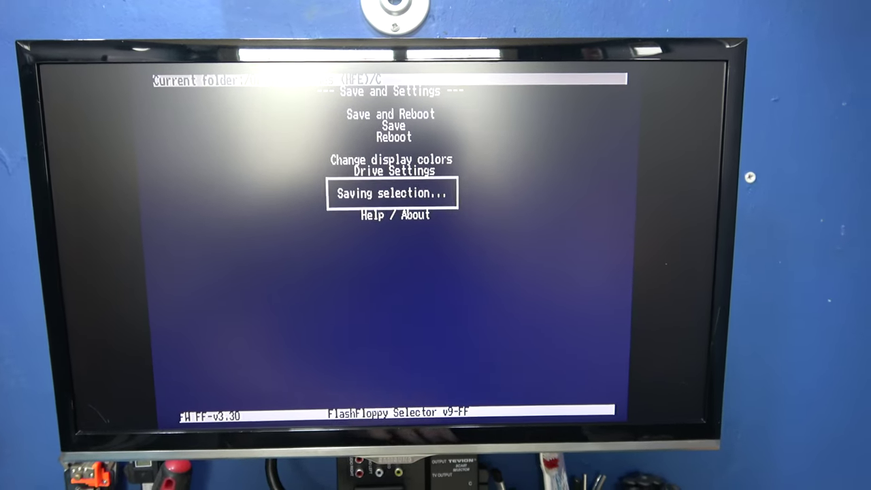